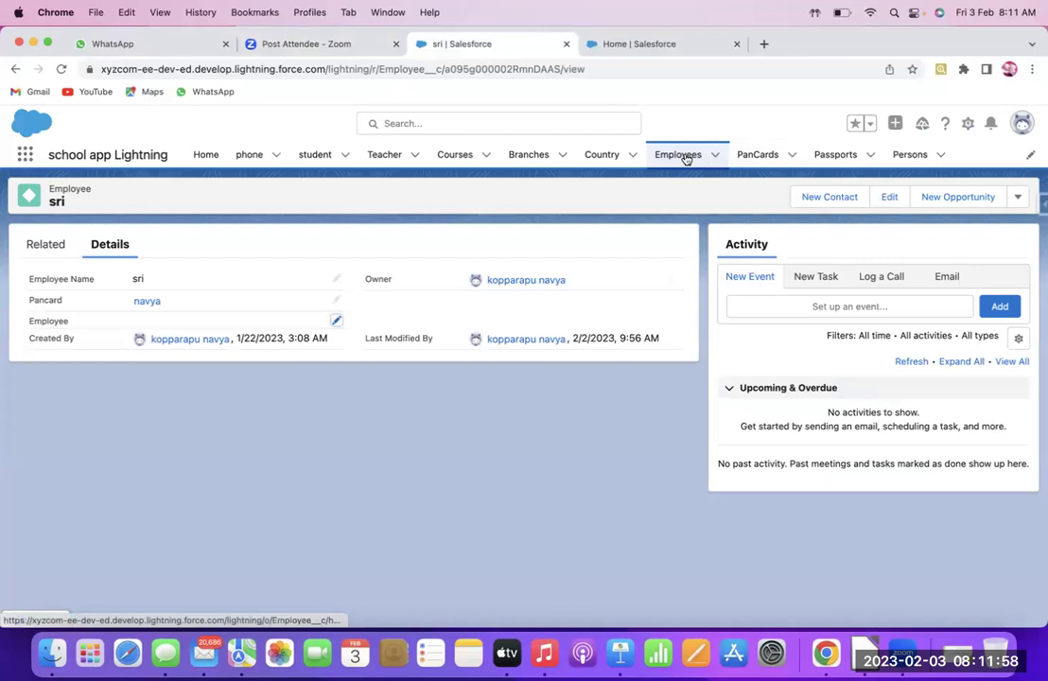
click(690, 157)
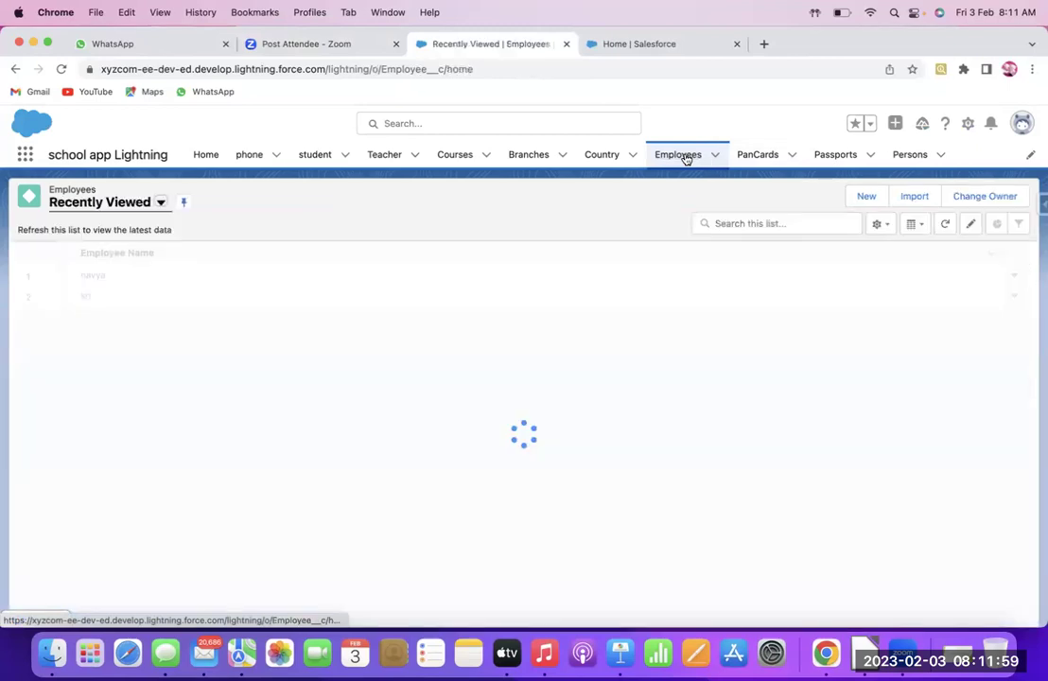
click(760, 157)
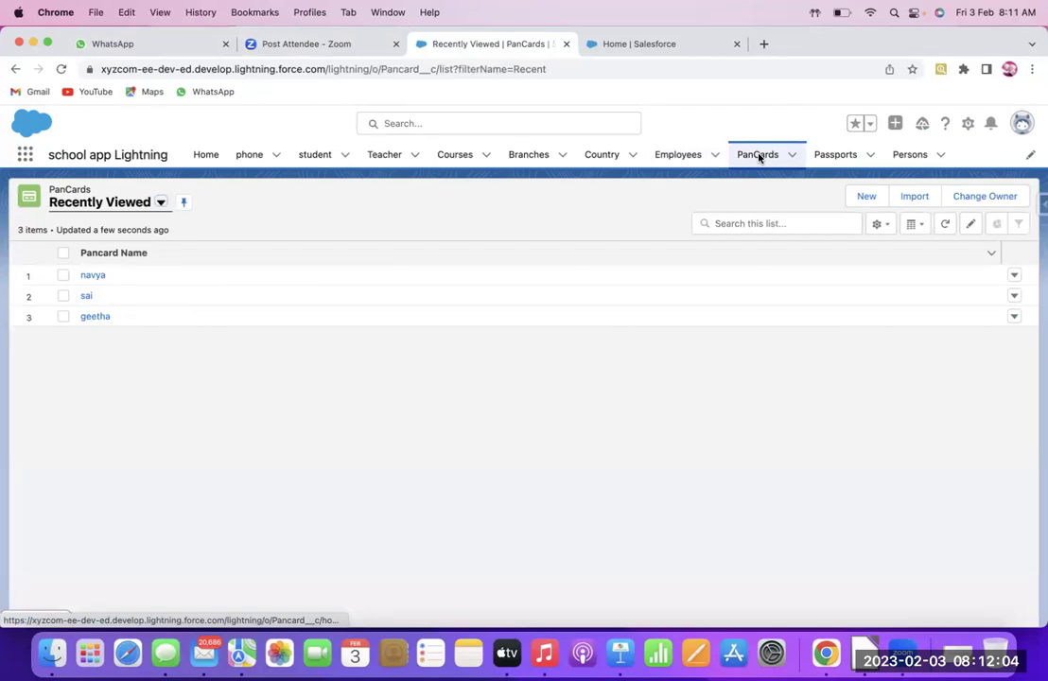
click(681, 157)
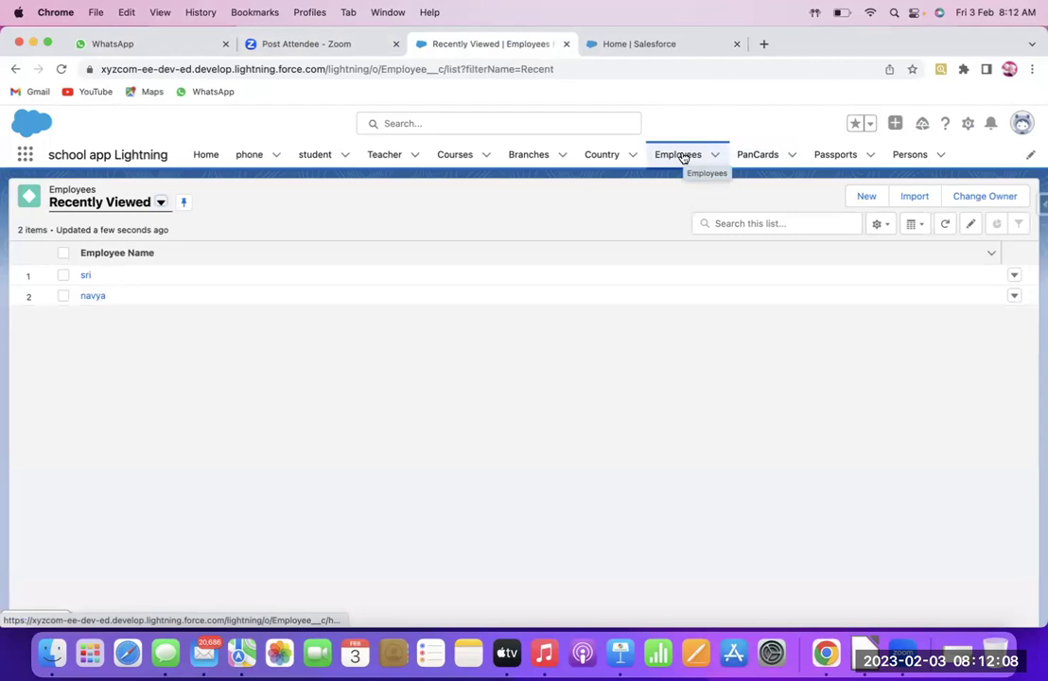
click(94, 298)
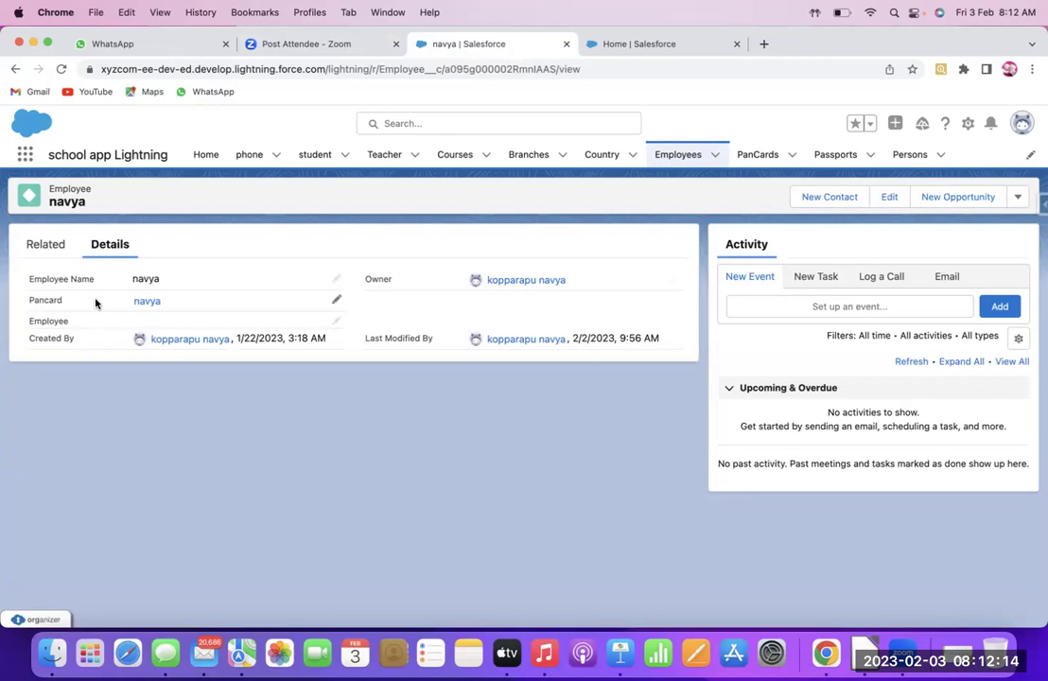
click(669, 159)
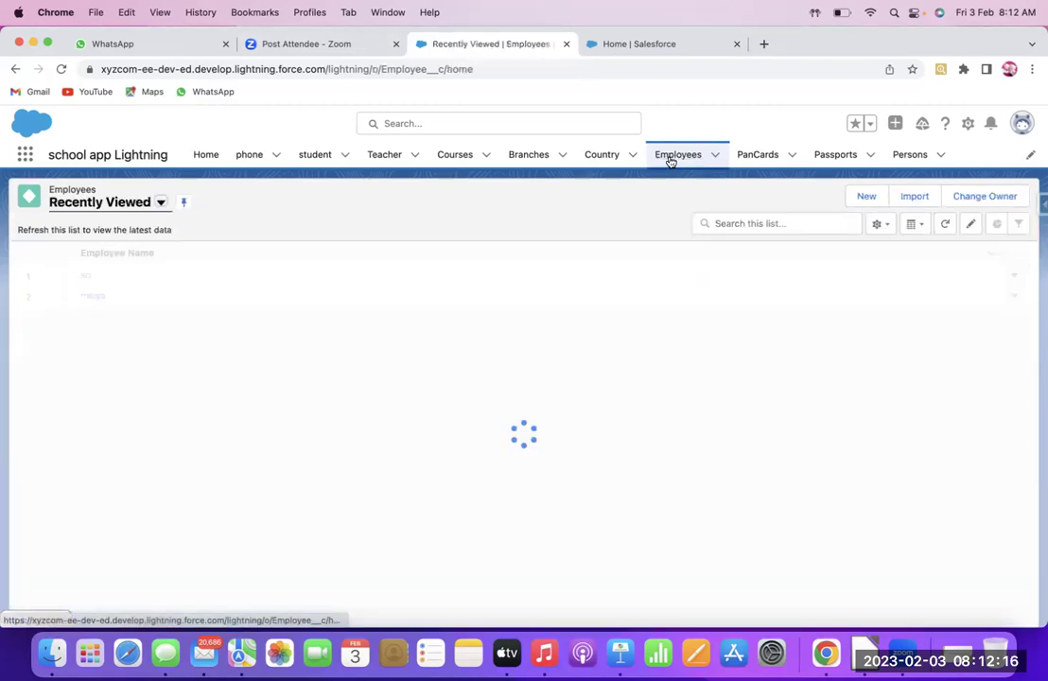
click(84, 297)
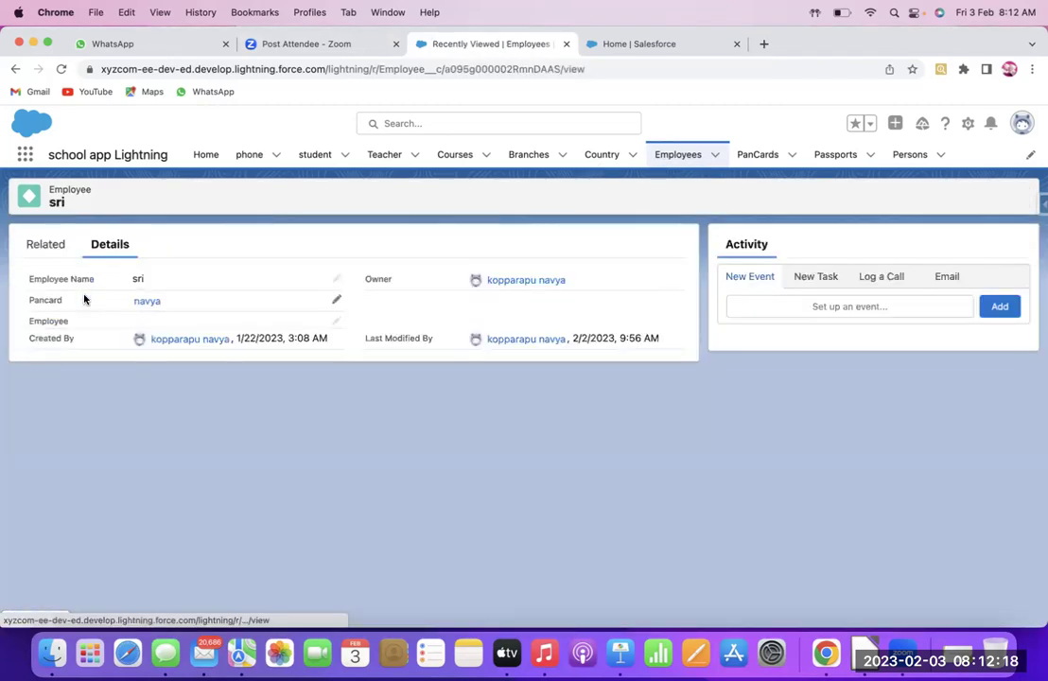
click(336, 301)
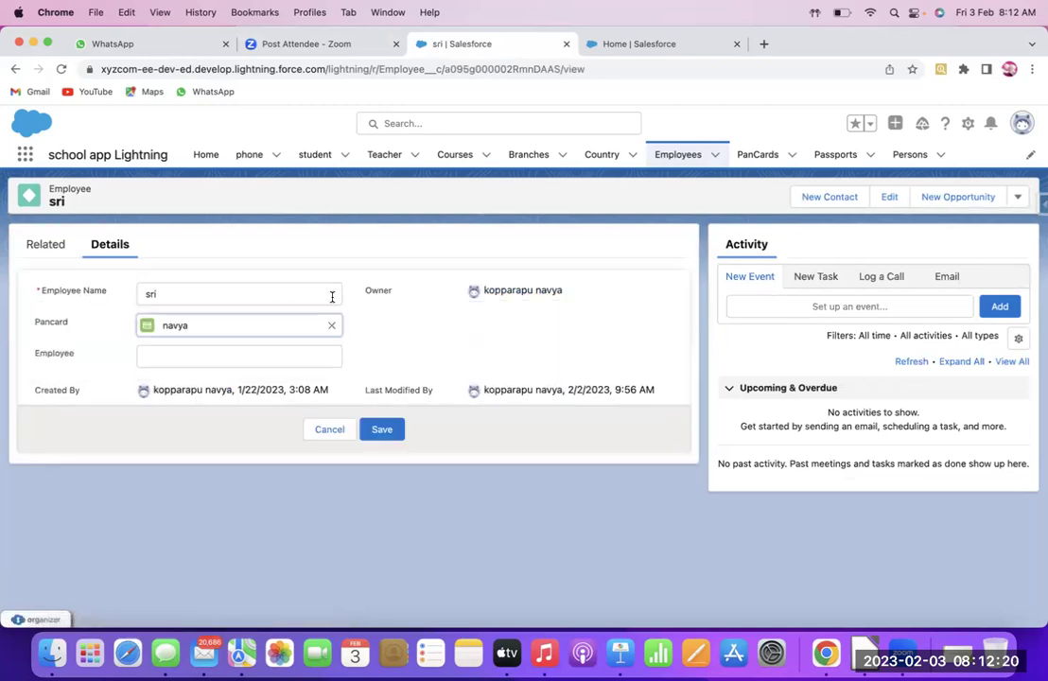
click(387, 431)
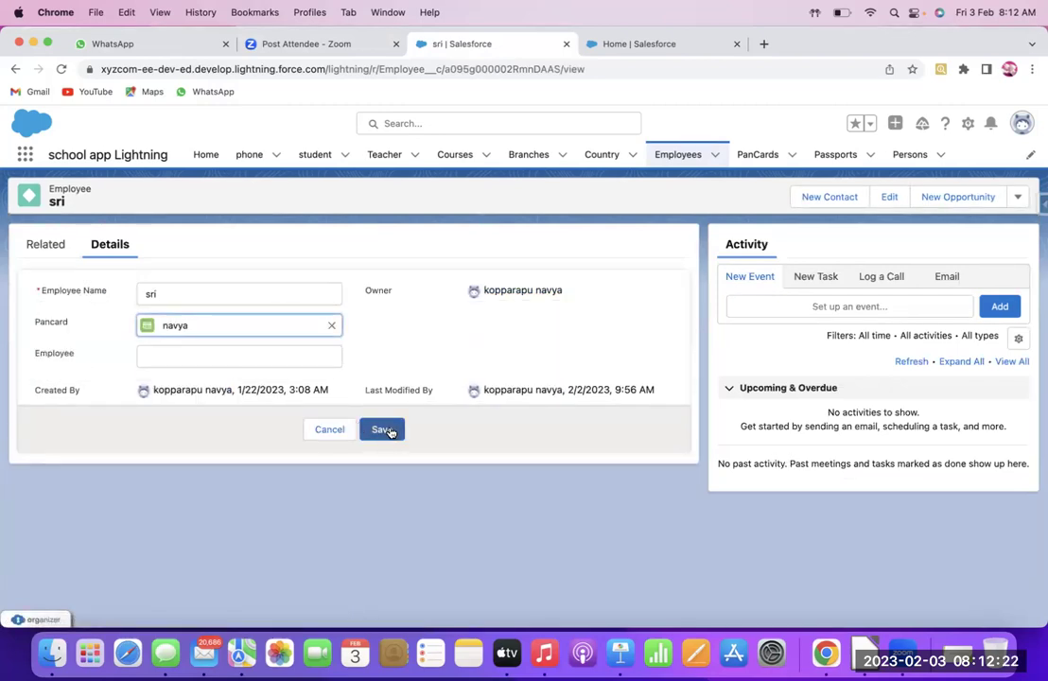
click(390, 431)
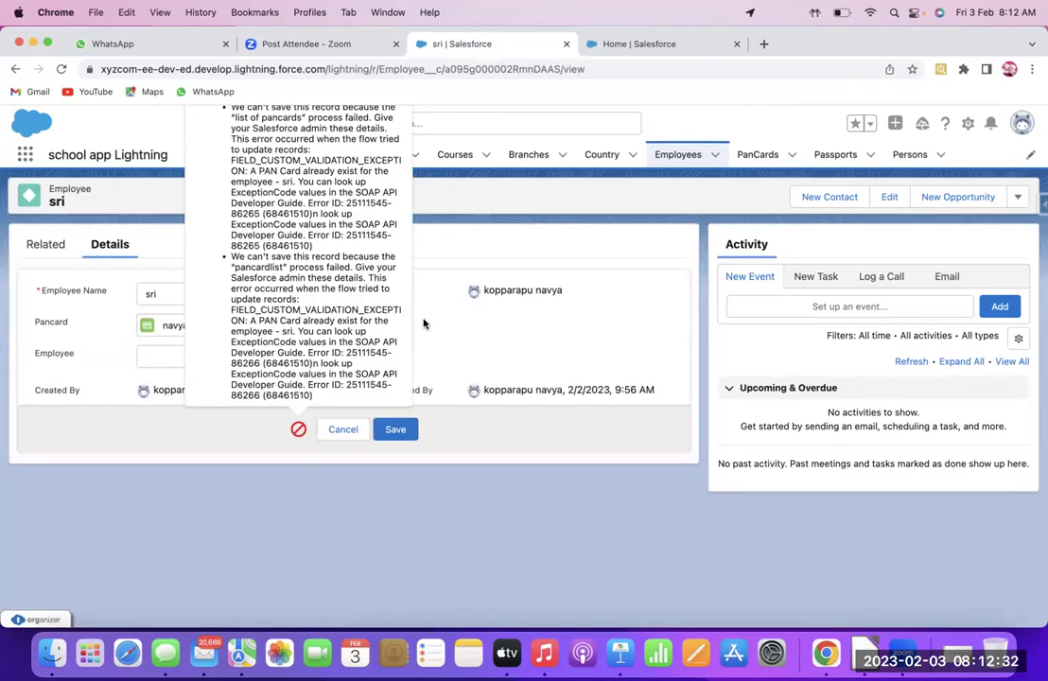
click(344, 430)
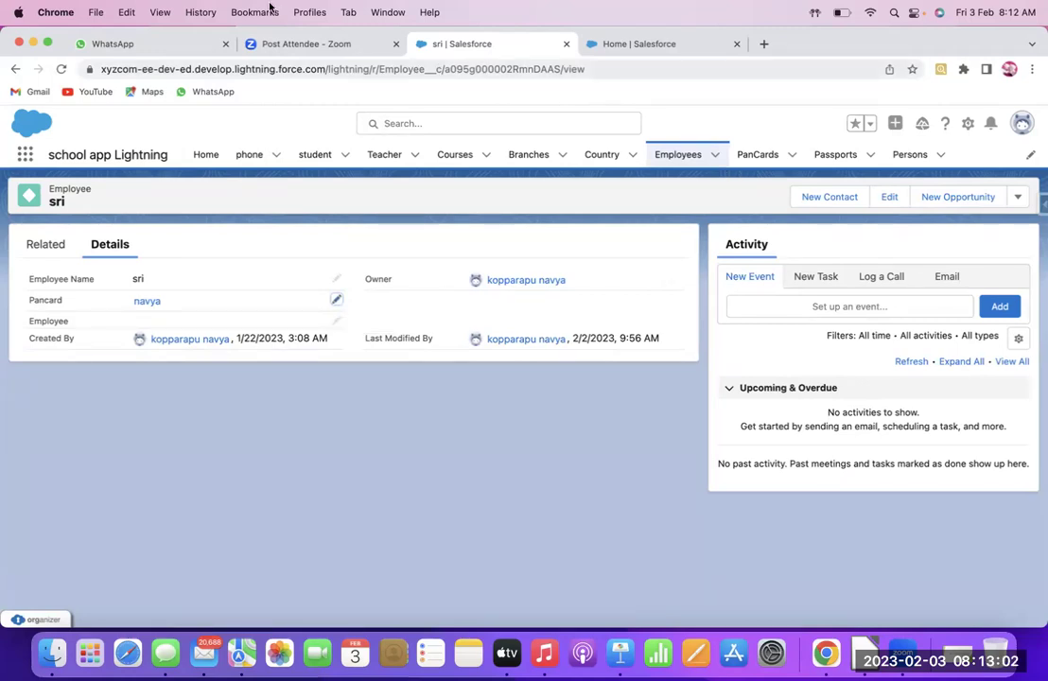
Advance the Keynote presentation to the Triggers slide, then return to the sri Salesforce record
key(super+Tab)
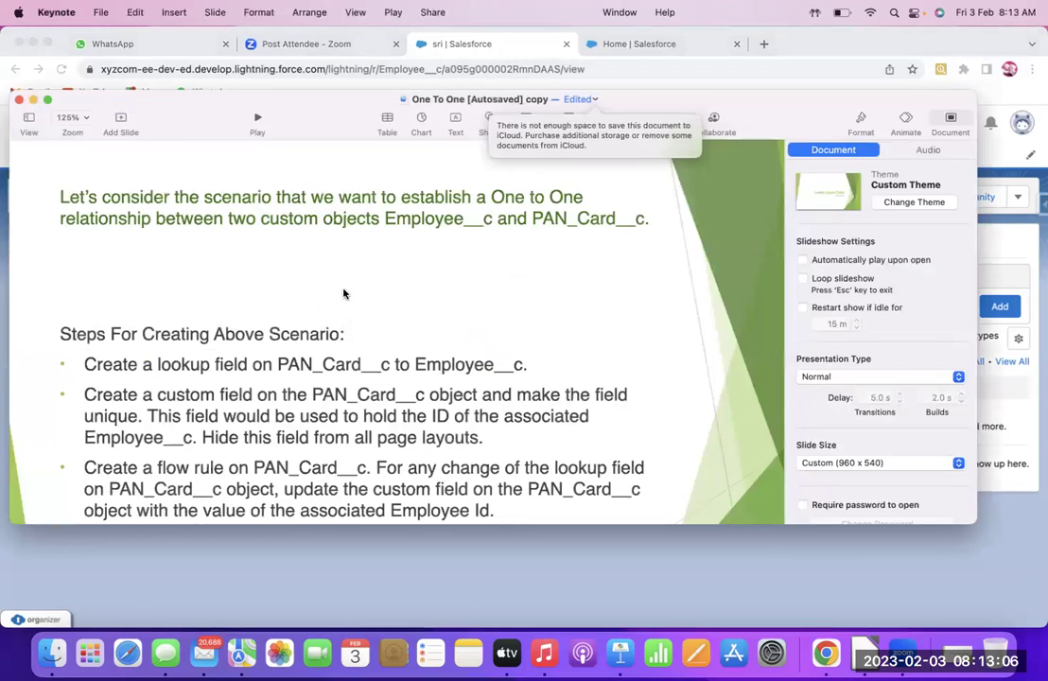
key(Down)
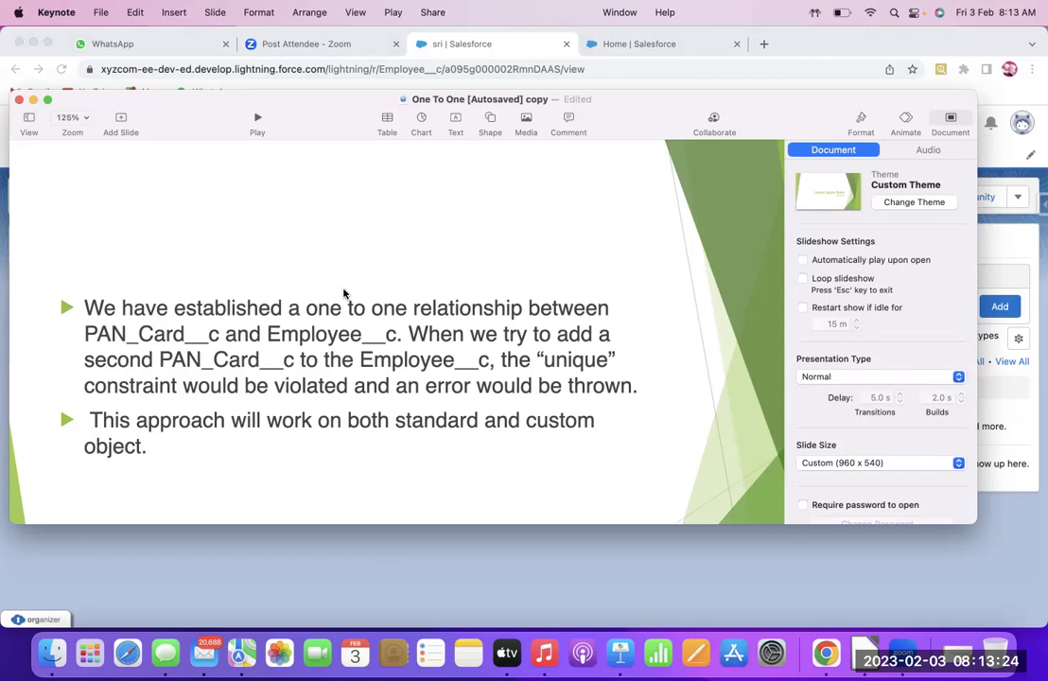
key(Down)
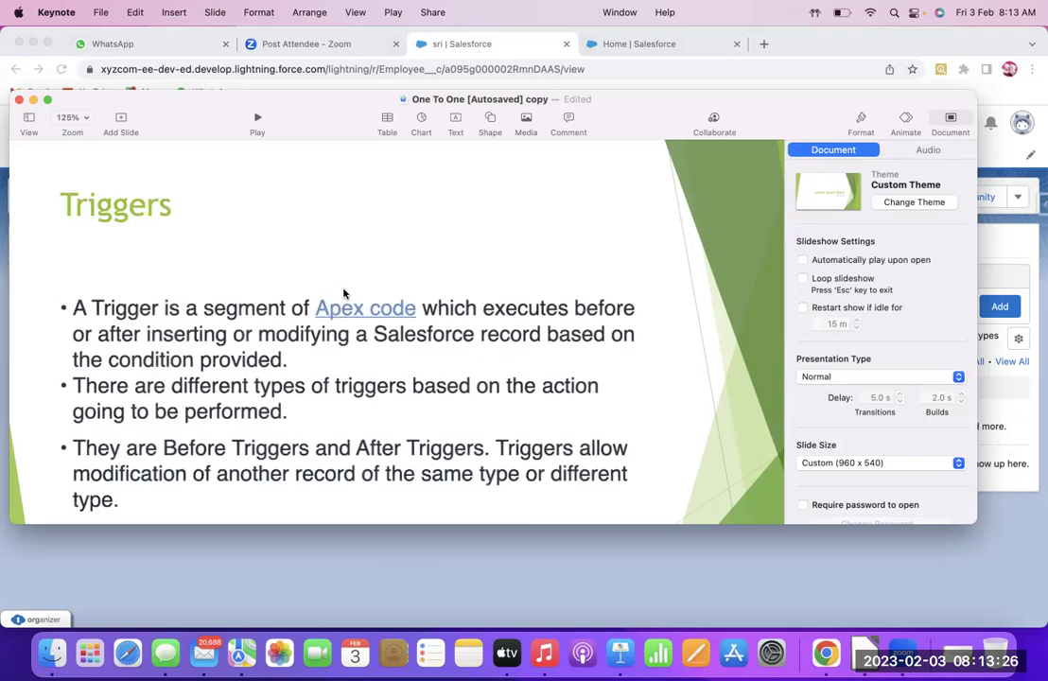
click(466, 46)
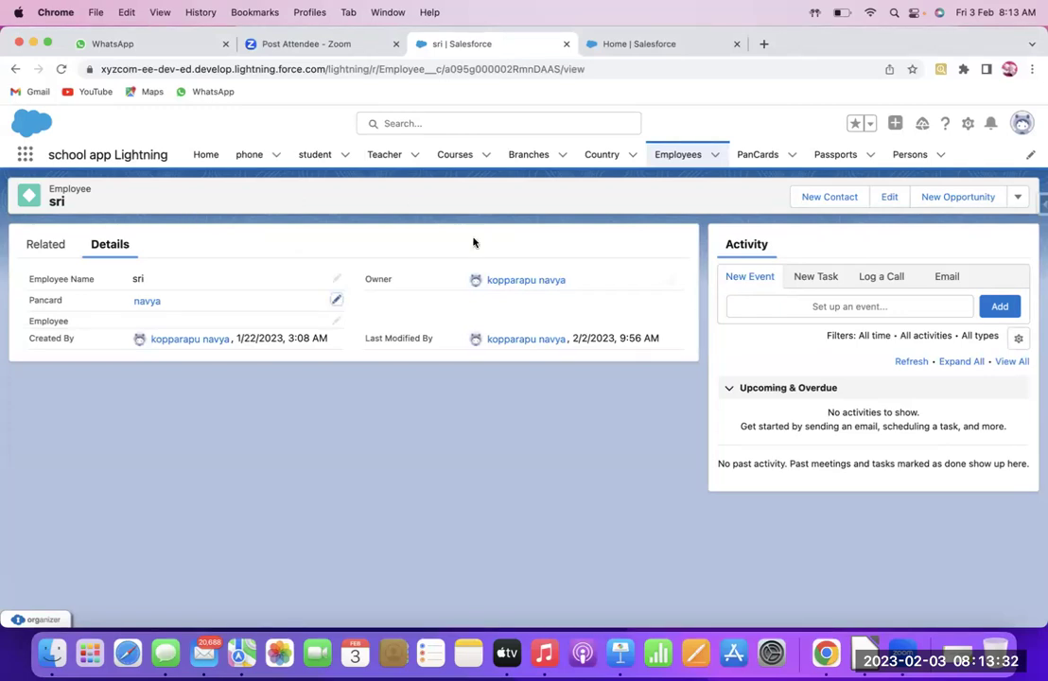
Open Setup in a new tab and search the Object Manager for 'em'
click(966, 124)
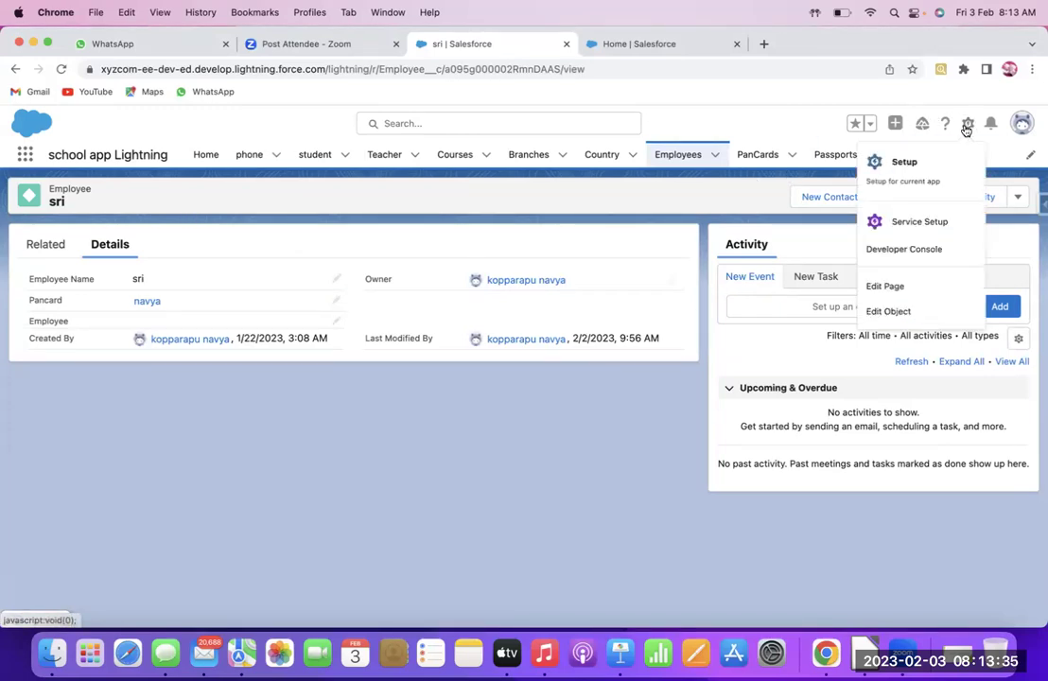
click(922, 171)
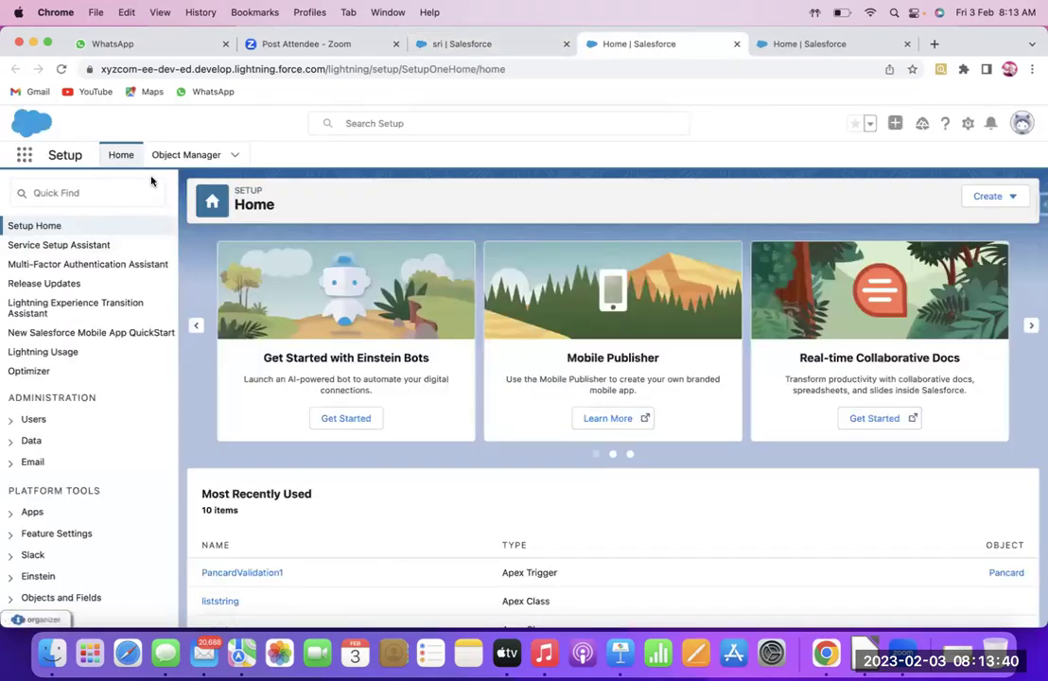
click(173, 160)
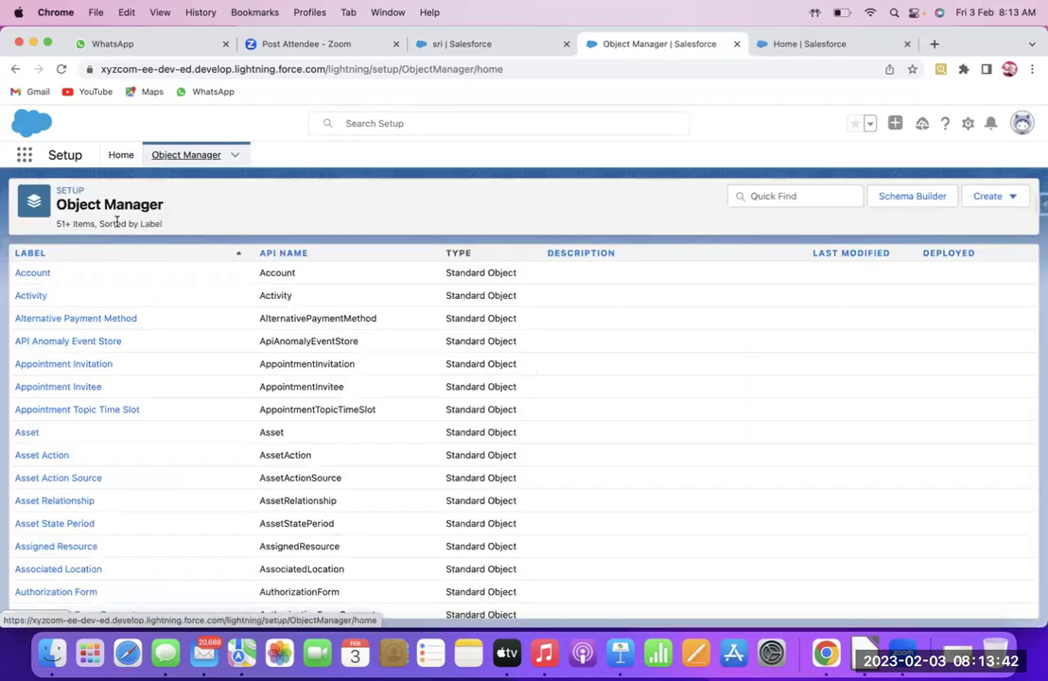
click(785, 195)
text(empl)
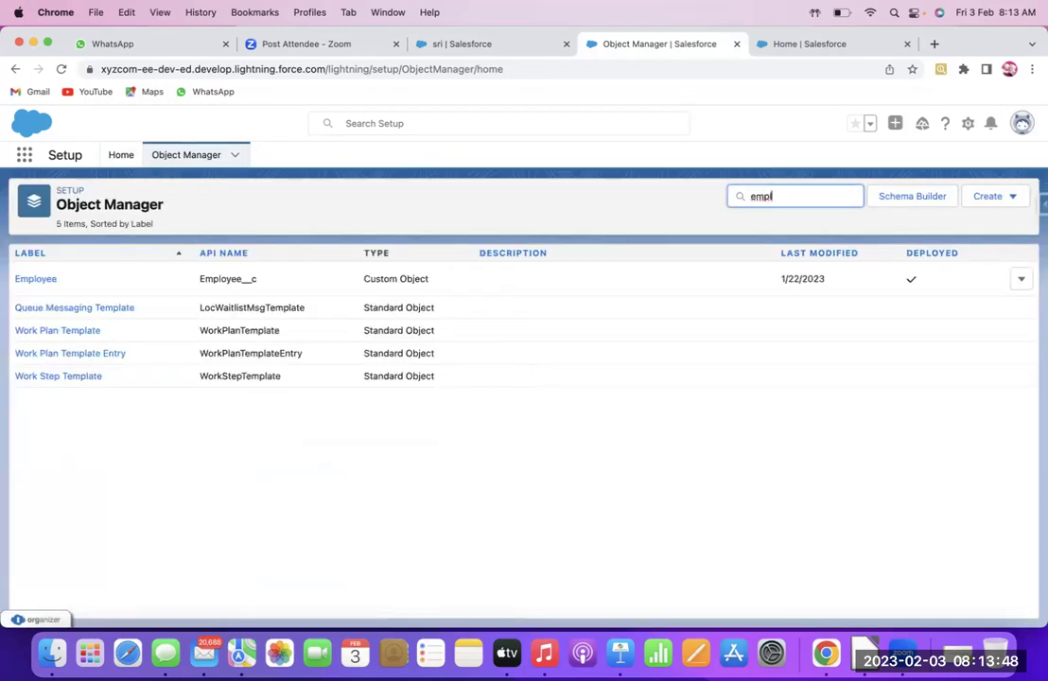
Review the Employee object's Pancard lookup field definition, then return to the Object Manager list
click(51, 282)
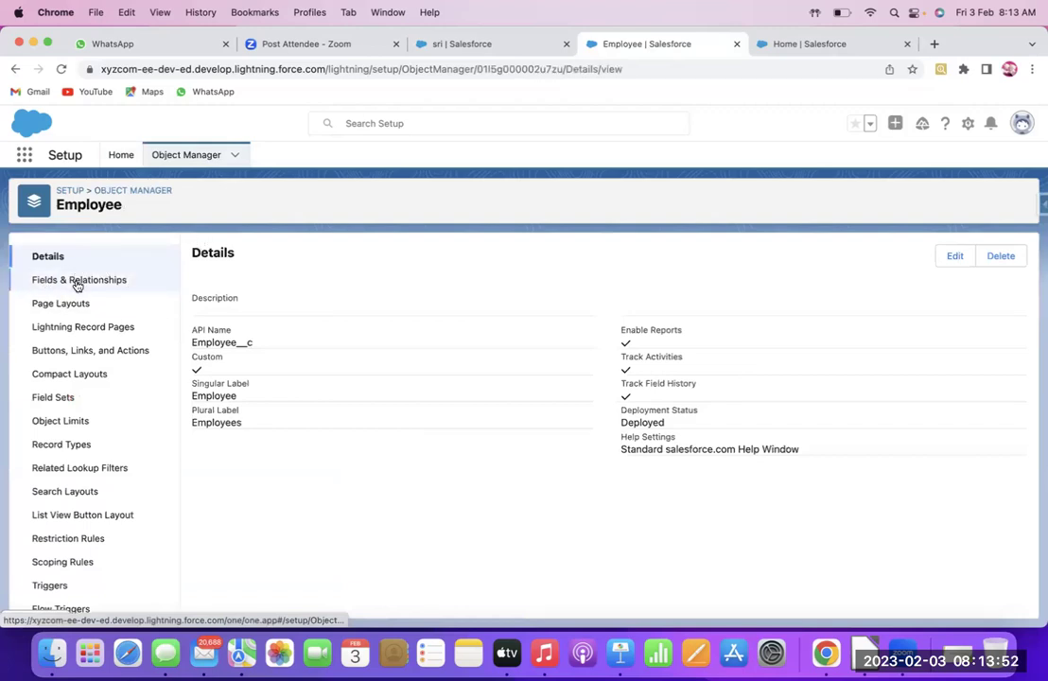
click(77, 283)
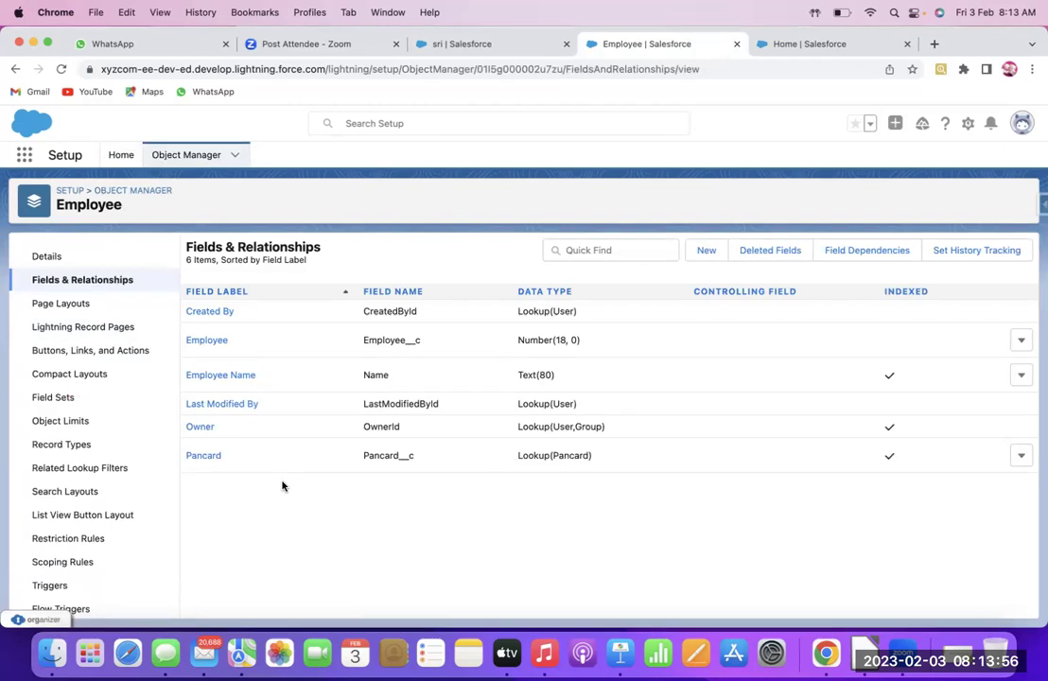
click(202, 459)
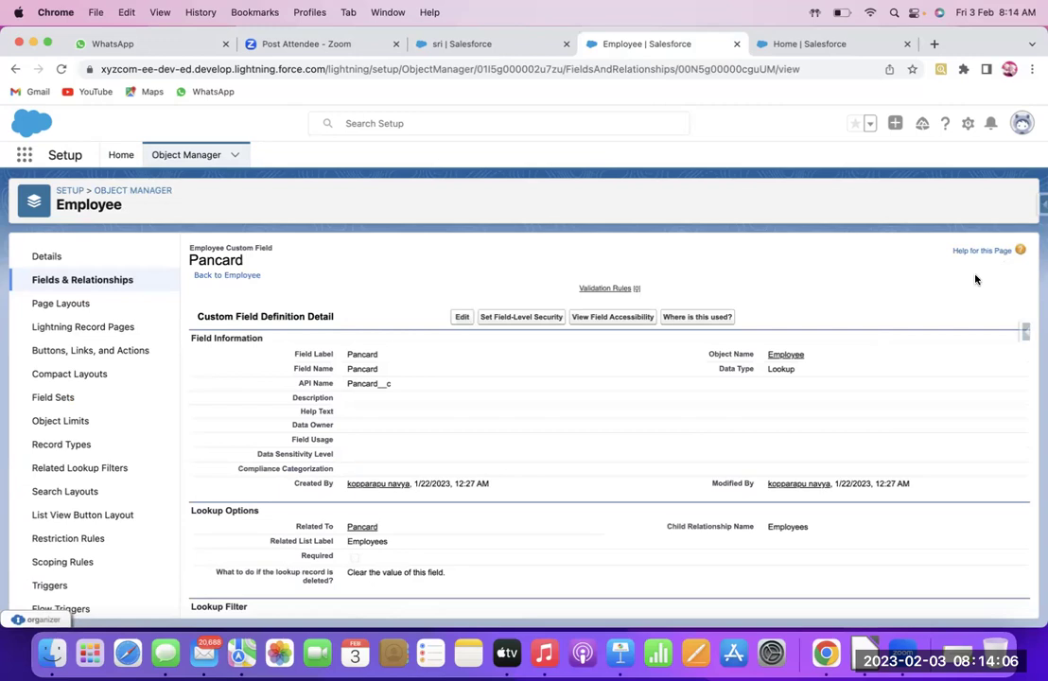
scroll(976, 277, down, 3)
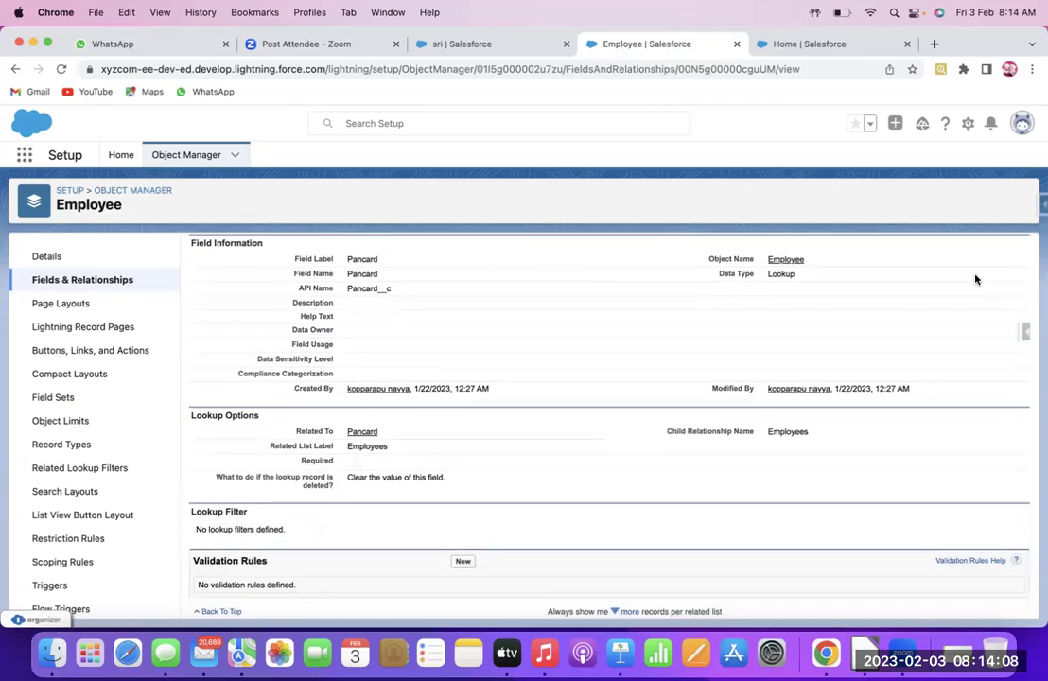
scroll(975, 279, up, 3)
scroll(976, 279, up, 2)
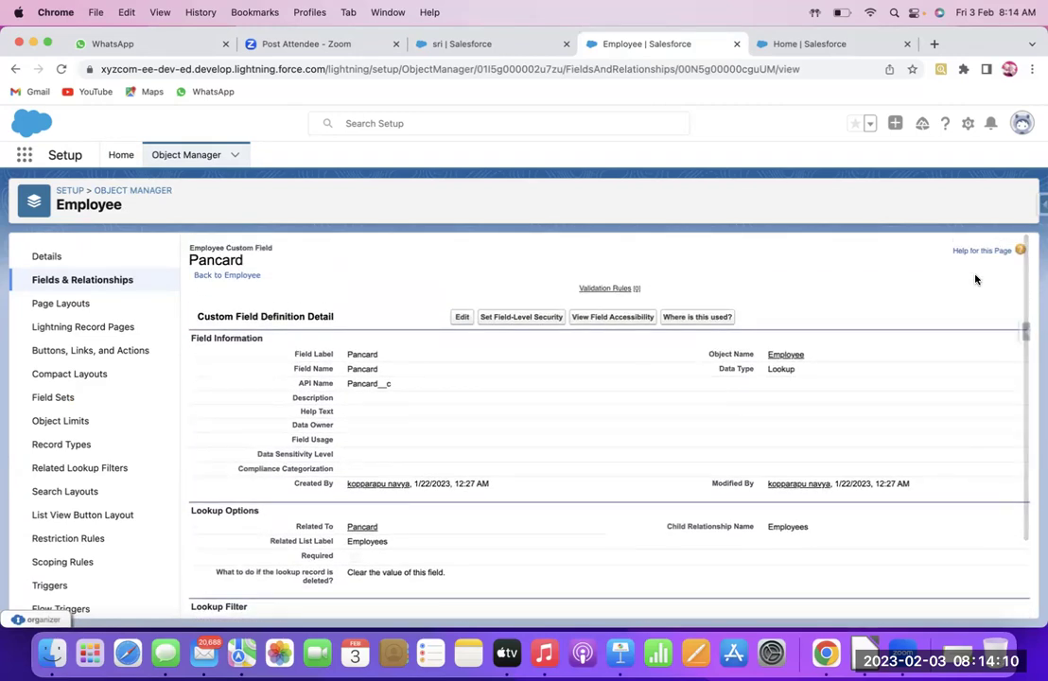
click(52, 259)
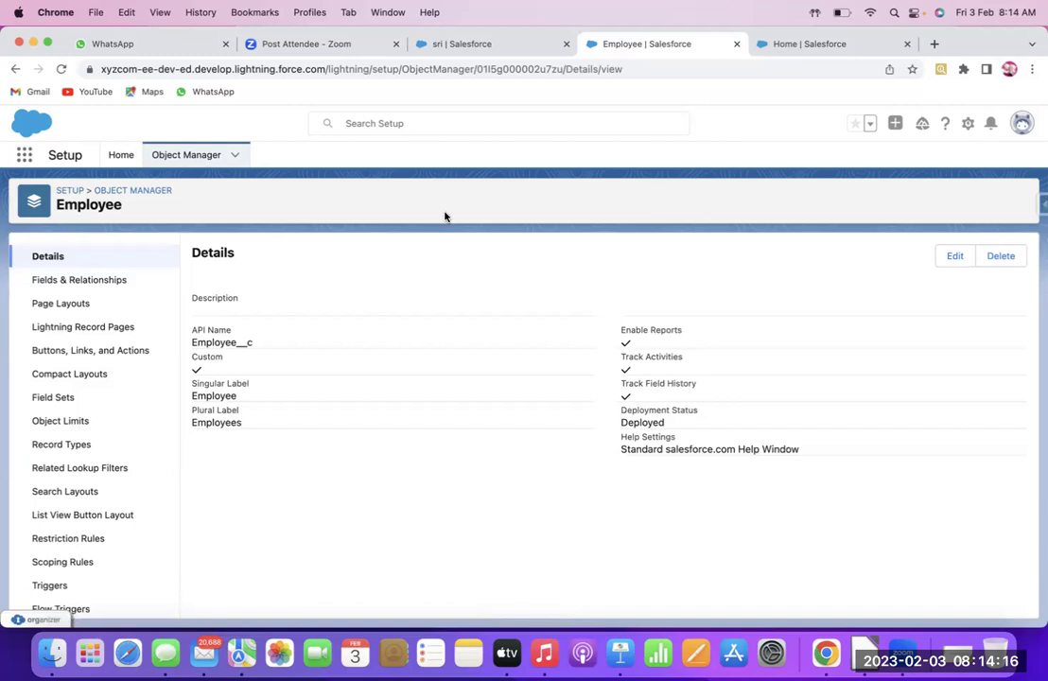
click(139, 193)
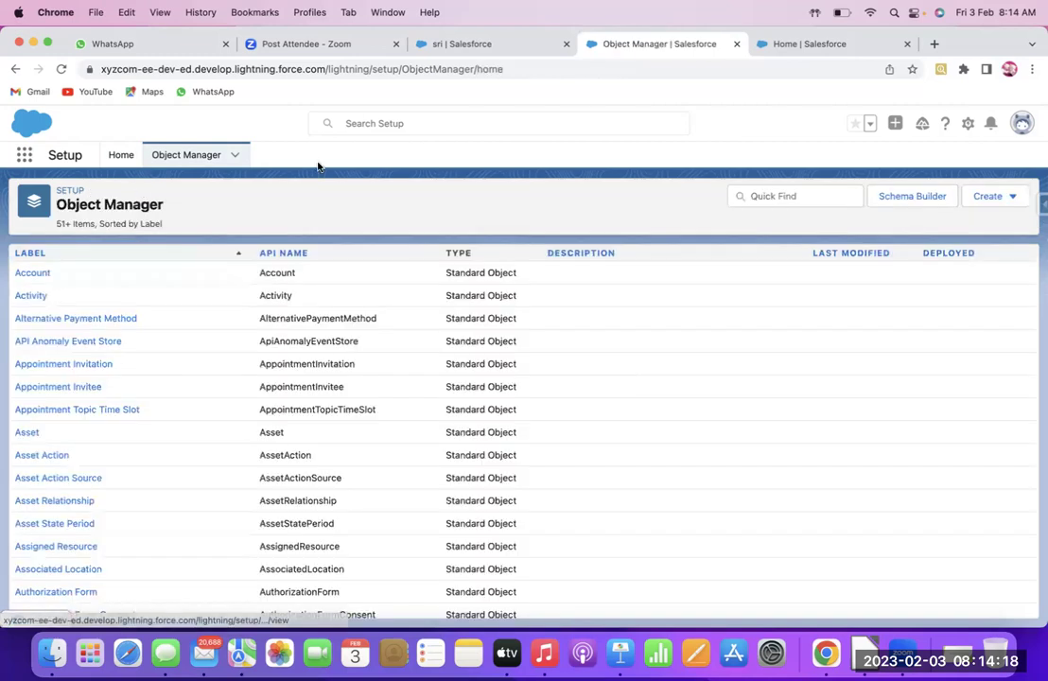
Search objects for 'p' and review the Pancard object's six fields, then return to the sri record
click(772, 196)
text(pan)
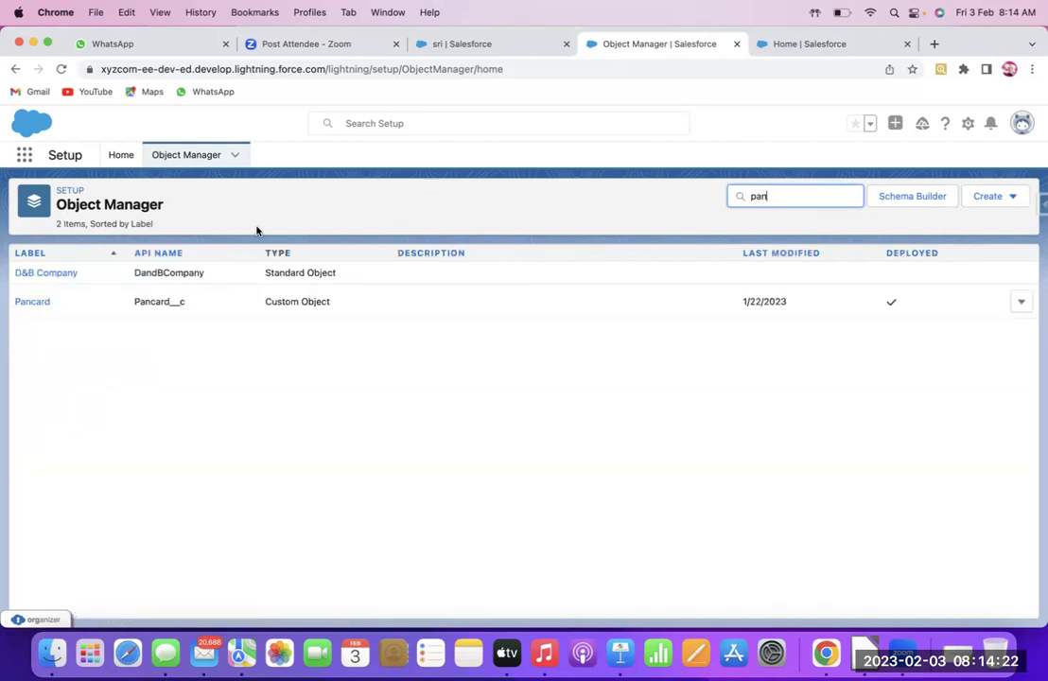
click(29, 302)
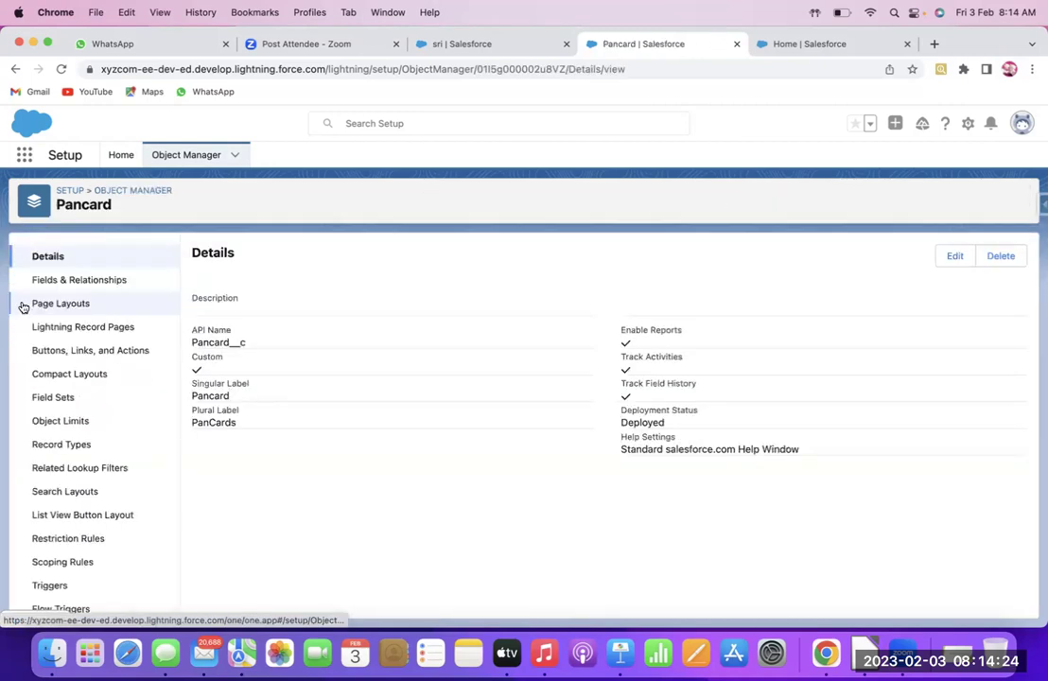
click(58, 279)
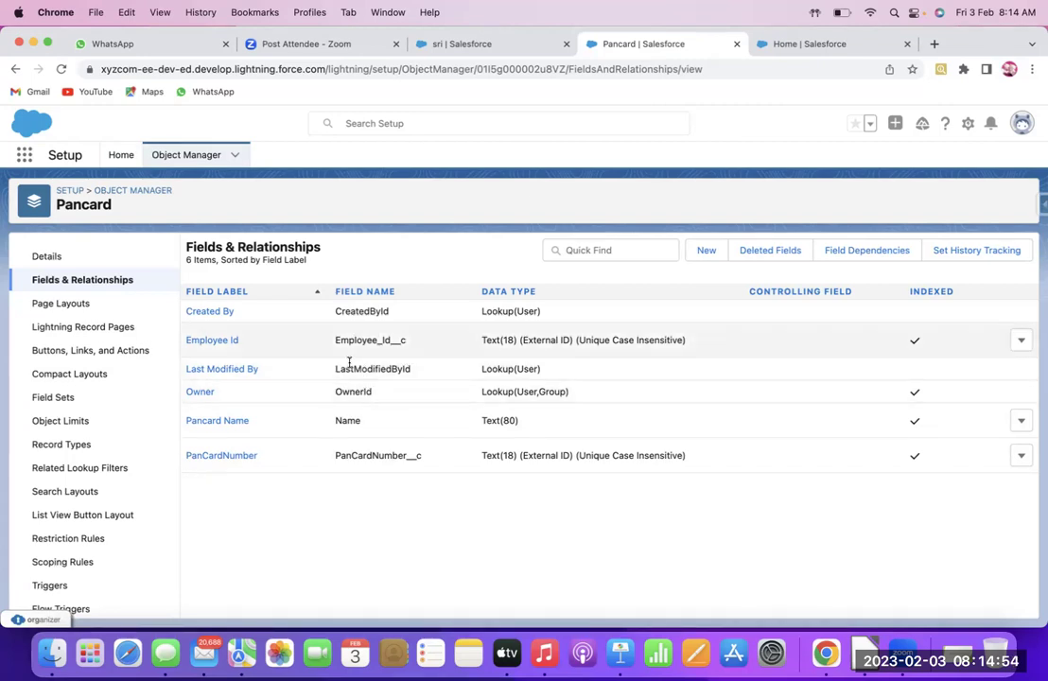
click(481, 49)
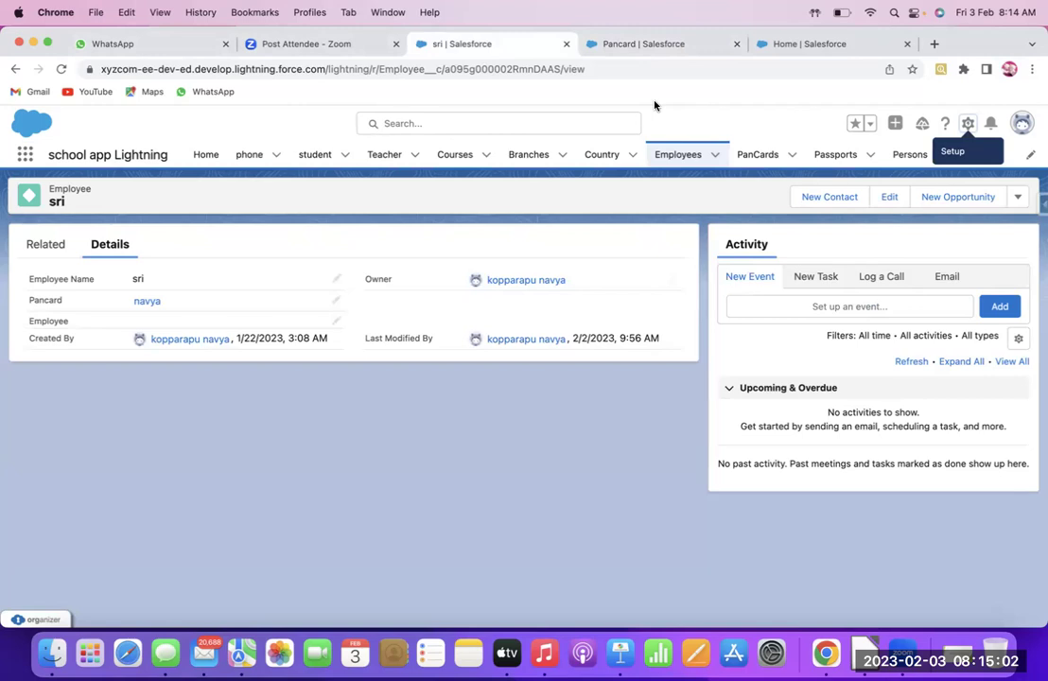
Advance Keynote past Types of Triggers to the PANCardValidation trigger code slide
key(super+Tab)
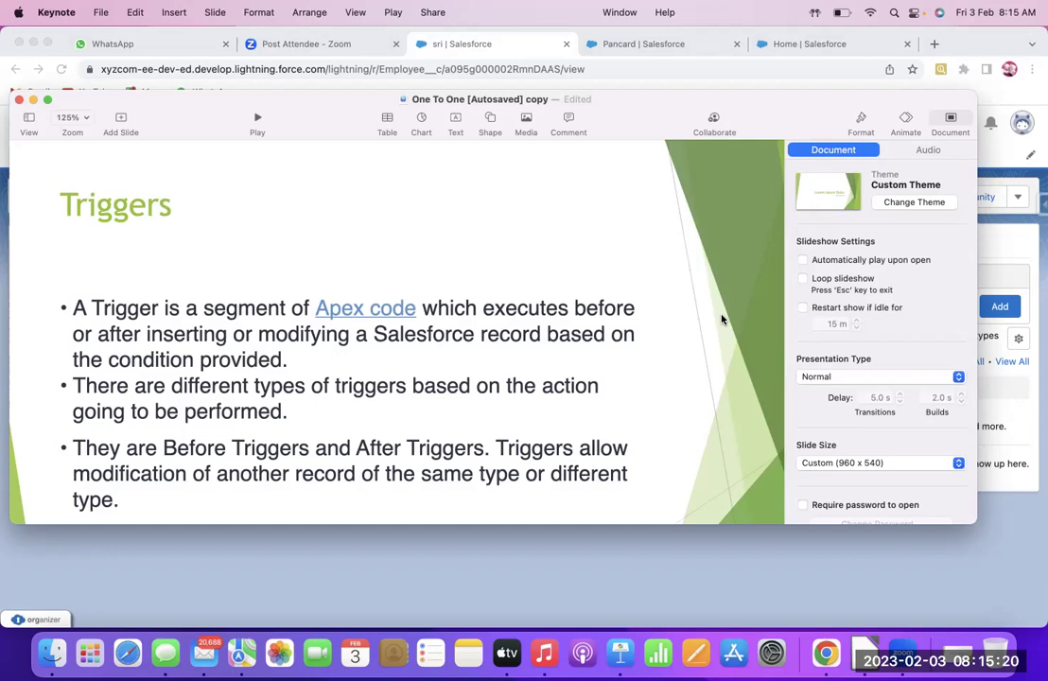
key(Down)
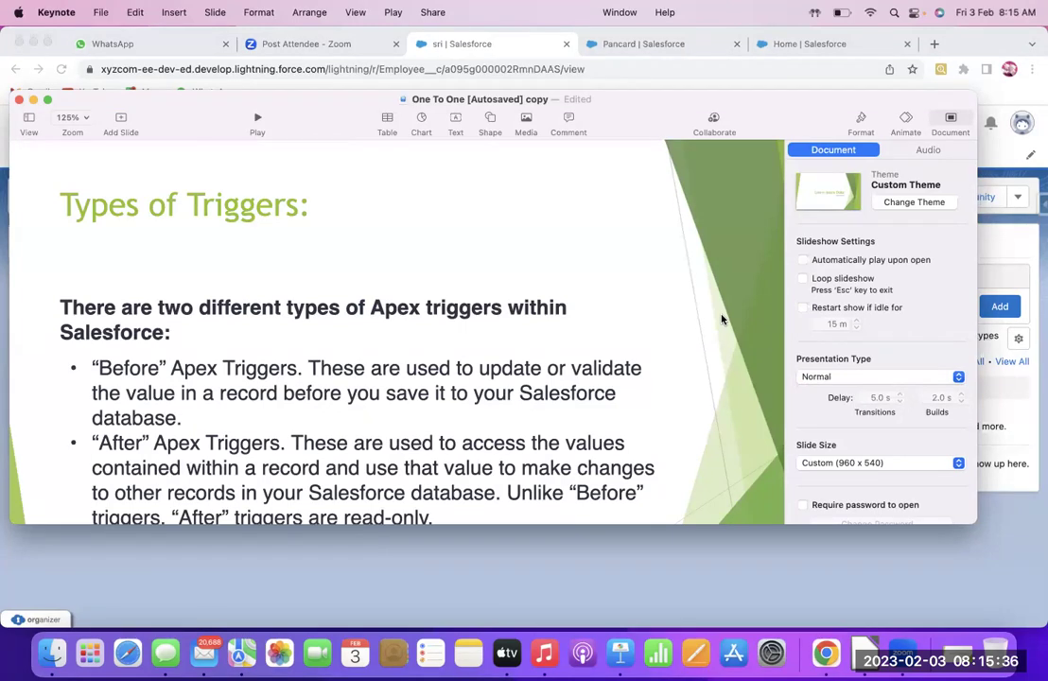
key(Down)
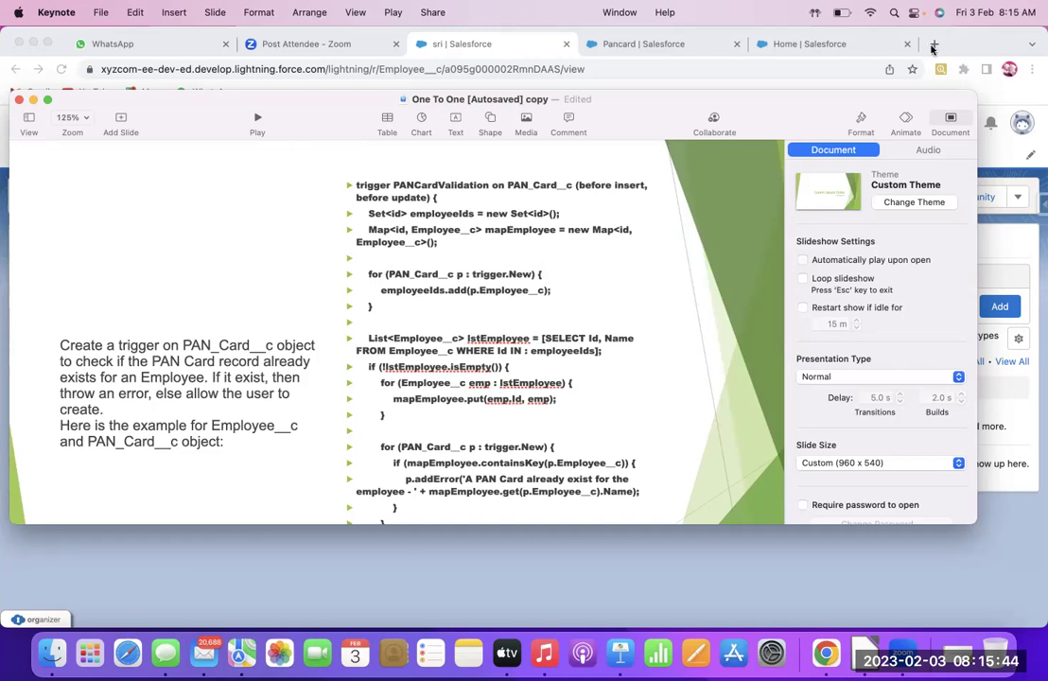
Launch Developer Console from the gear menu and load its URL in a new browser tab
click(933, 44)
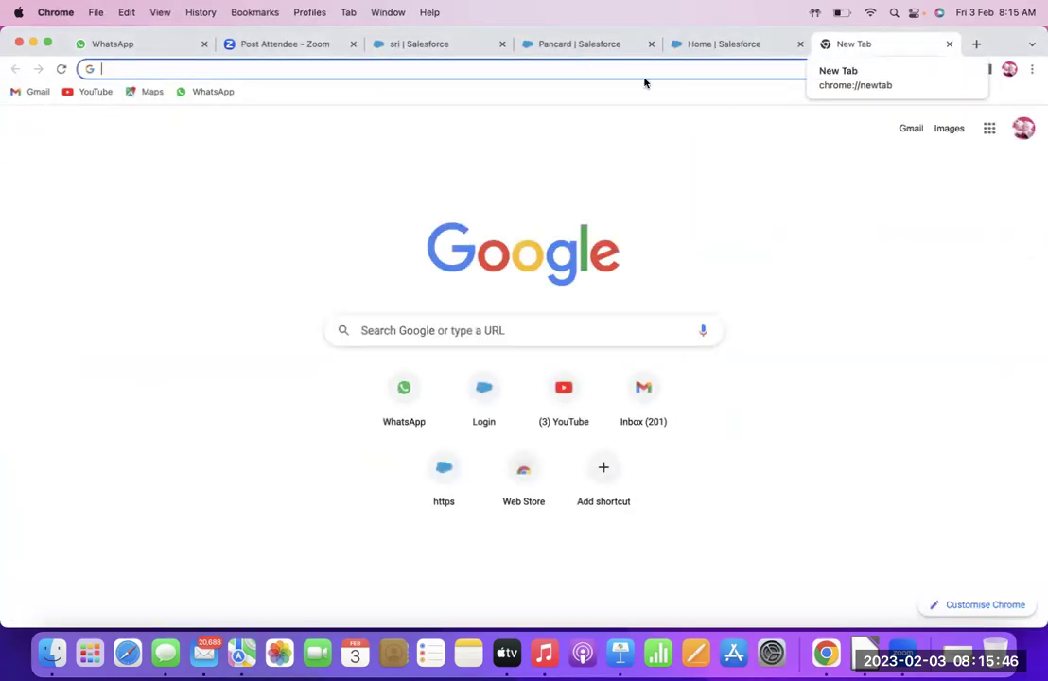
click(691, 43)
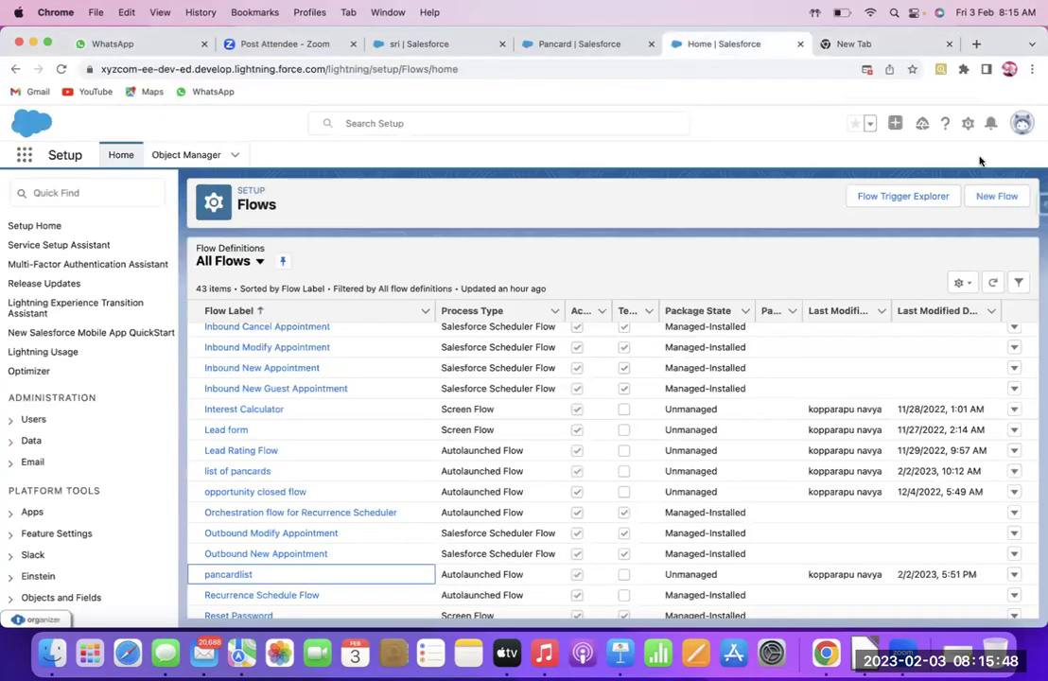
click(967, 126)
click(928, 229)
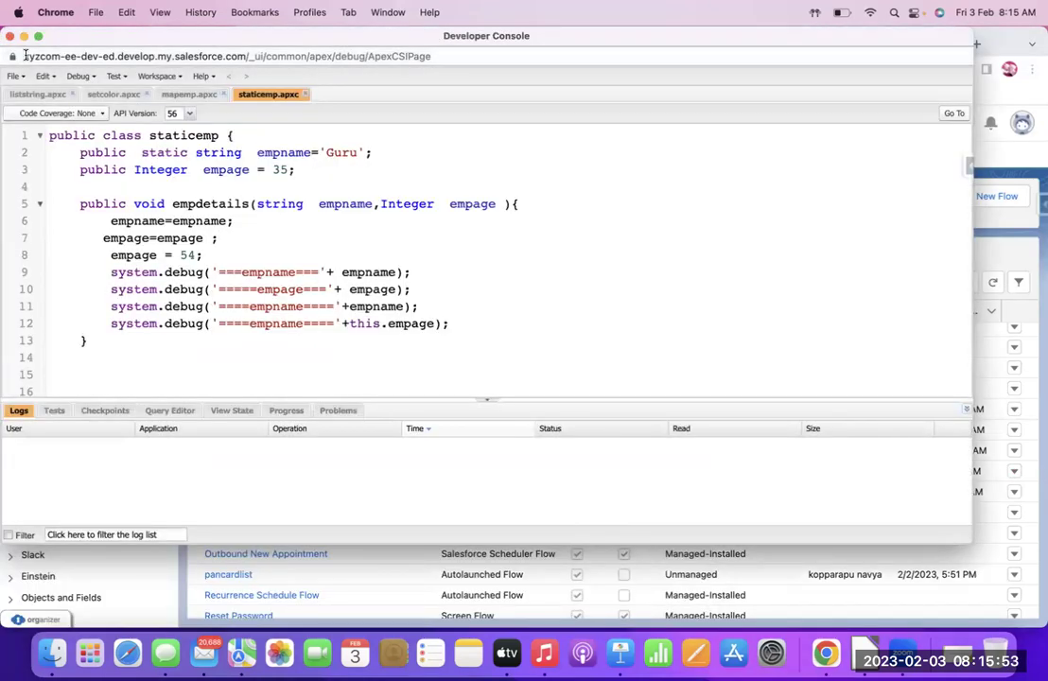
drag(25, 54, 397, 75)
key(super+c)
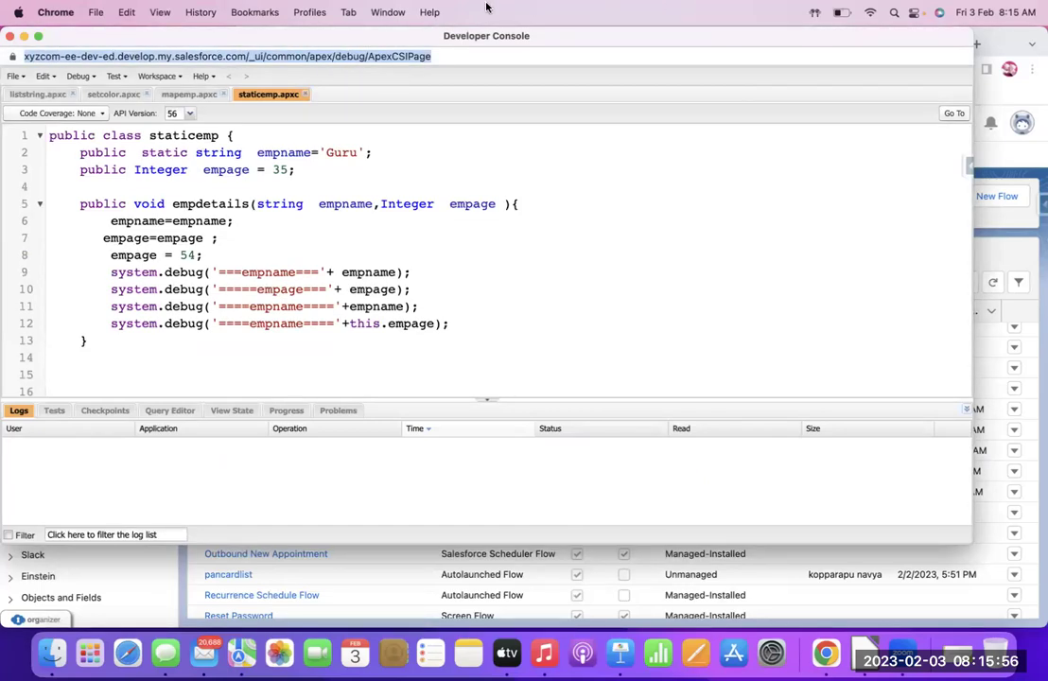
click(9, 36)
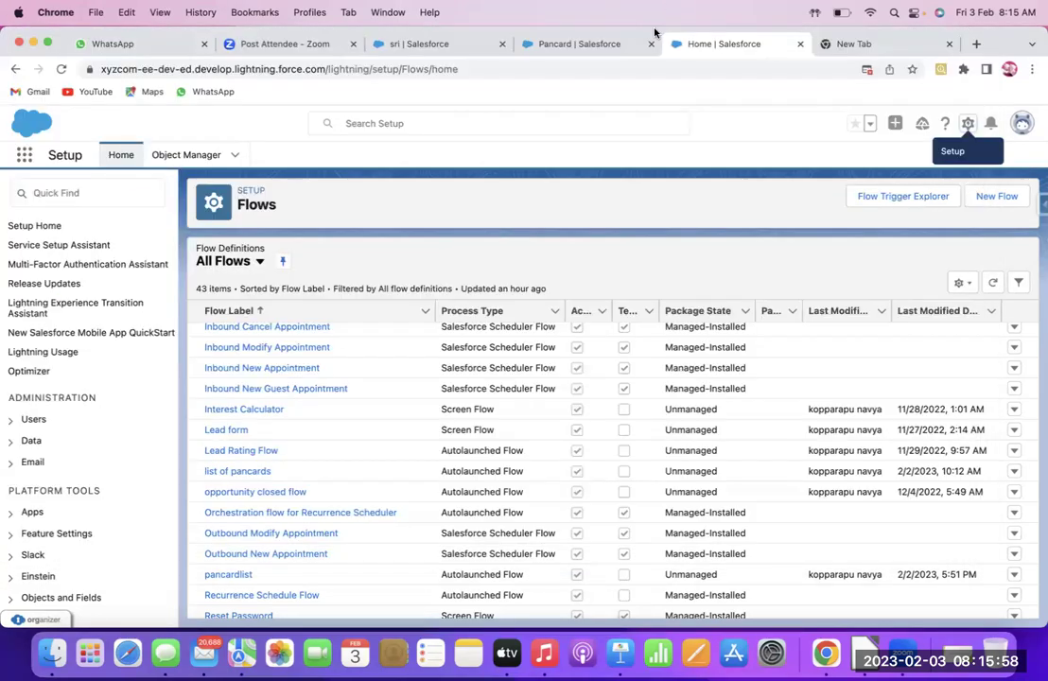
click(858, 46)
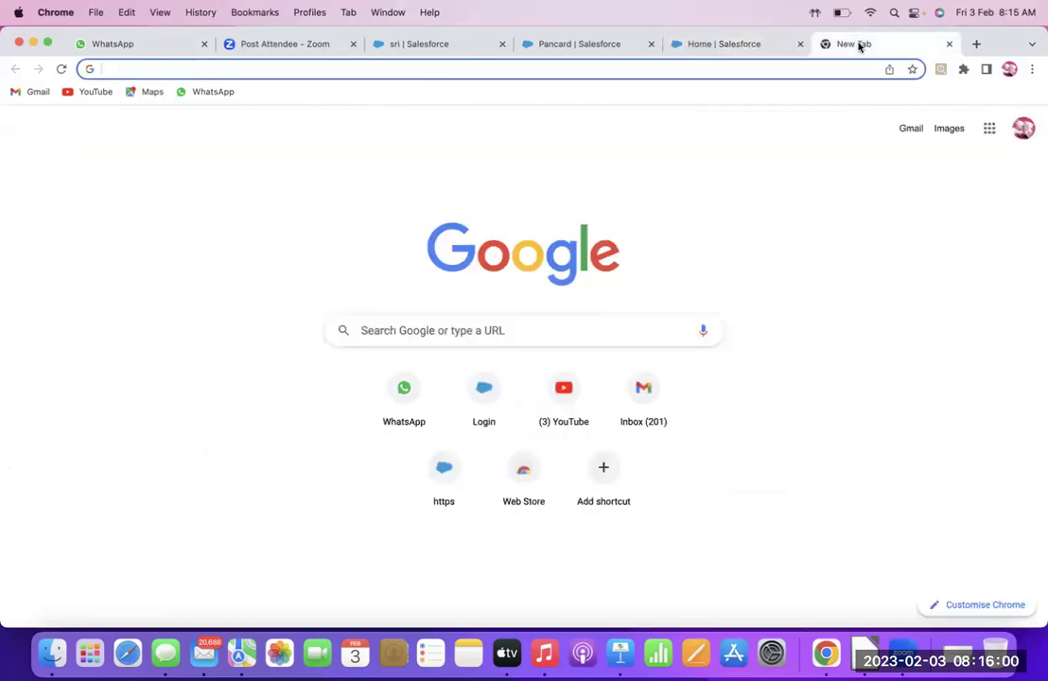
key(super+v)
key(Return)
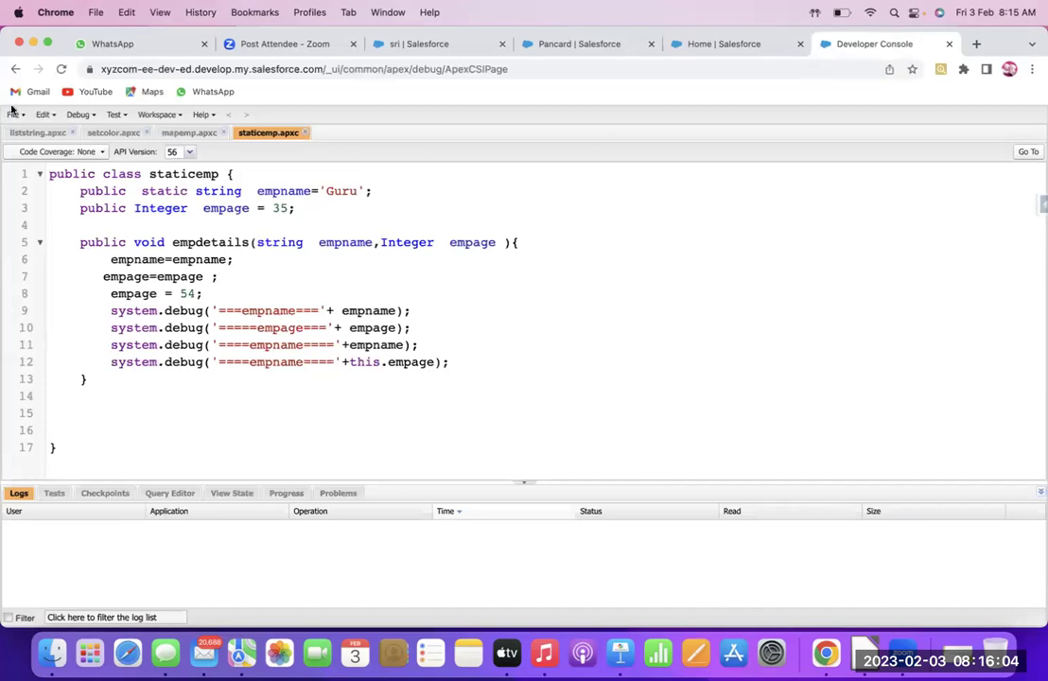
Open the PancardValidation1 trigger from File > Open under the Triggers entity type
click(13, 114)
click(38, 155)
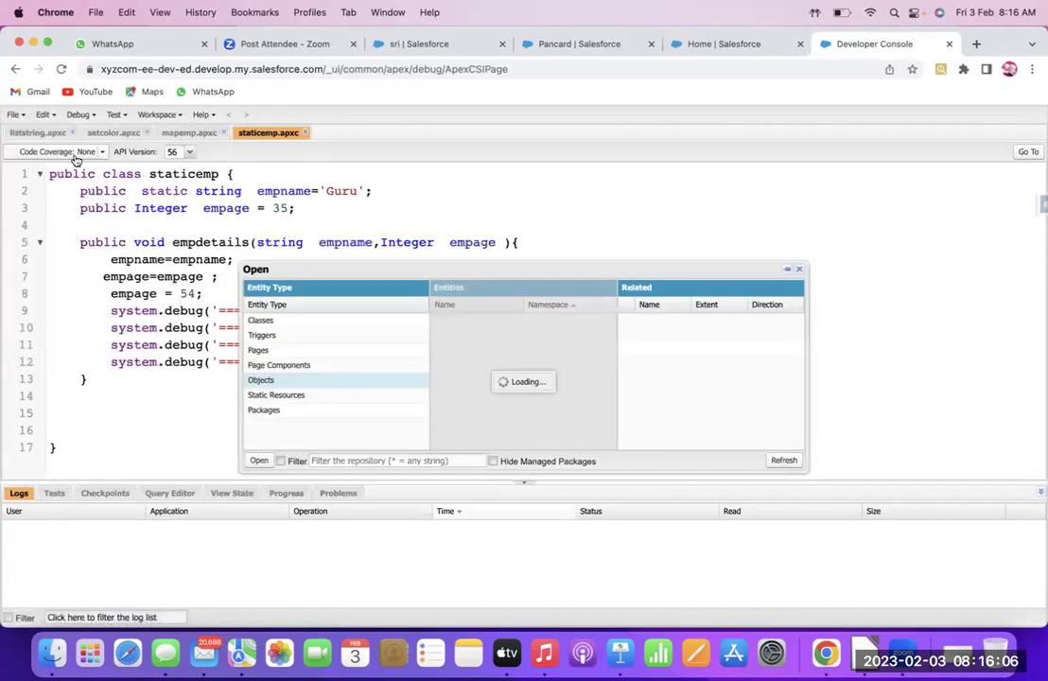
click(324, 337)
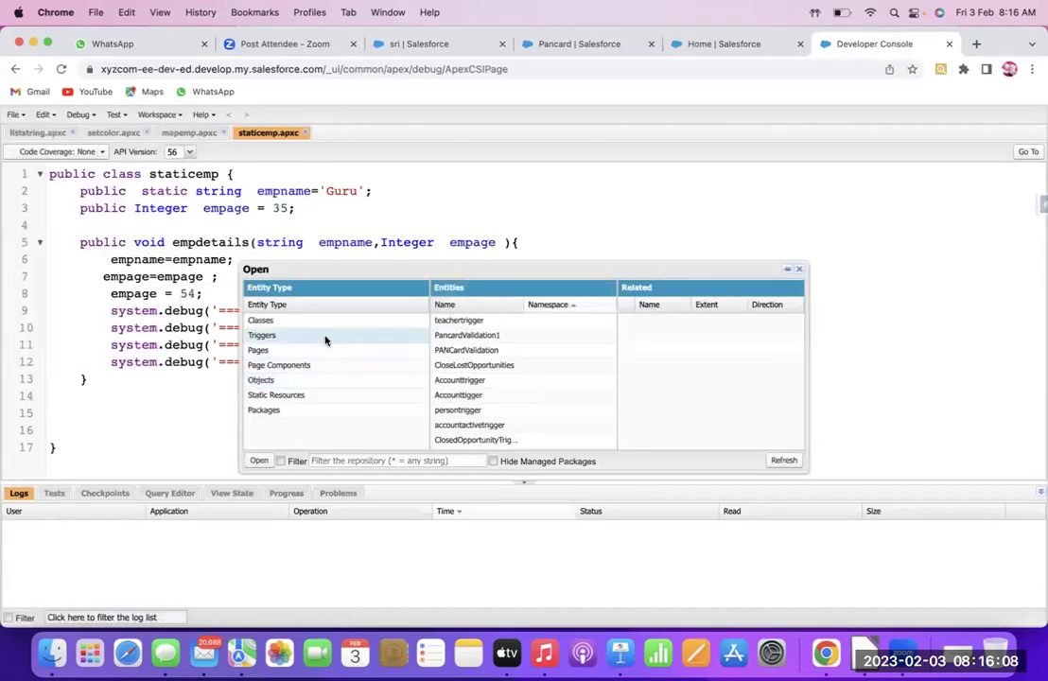
double_click(496, 336)
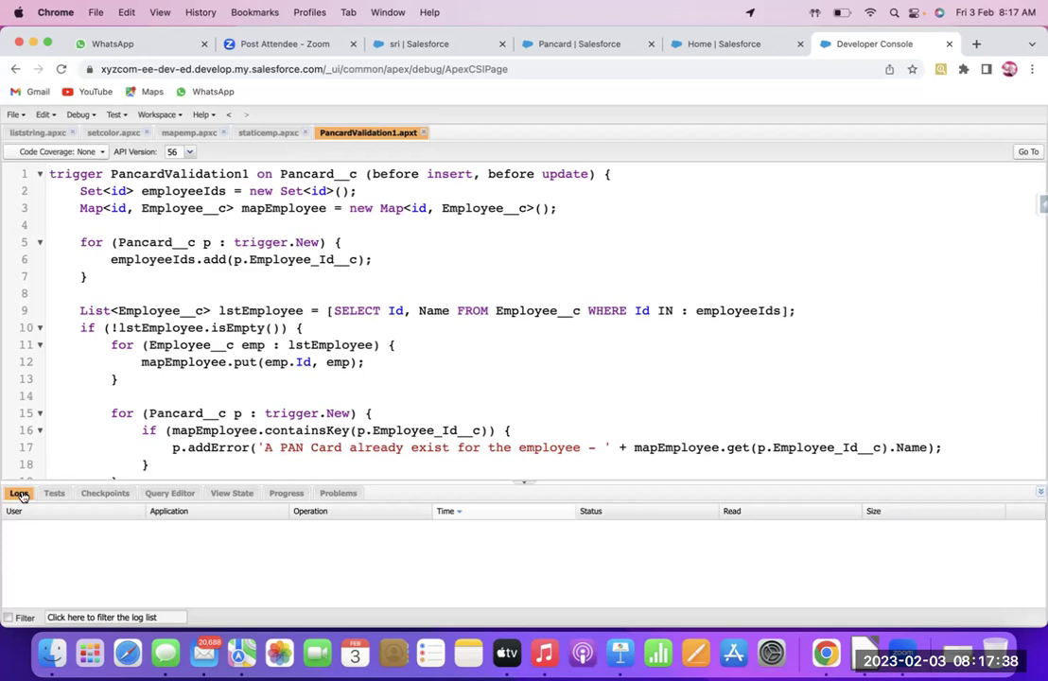
click(429, 42)
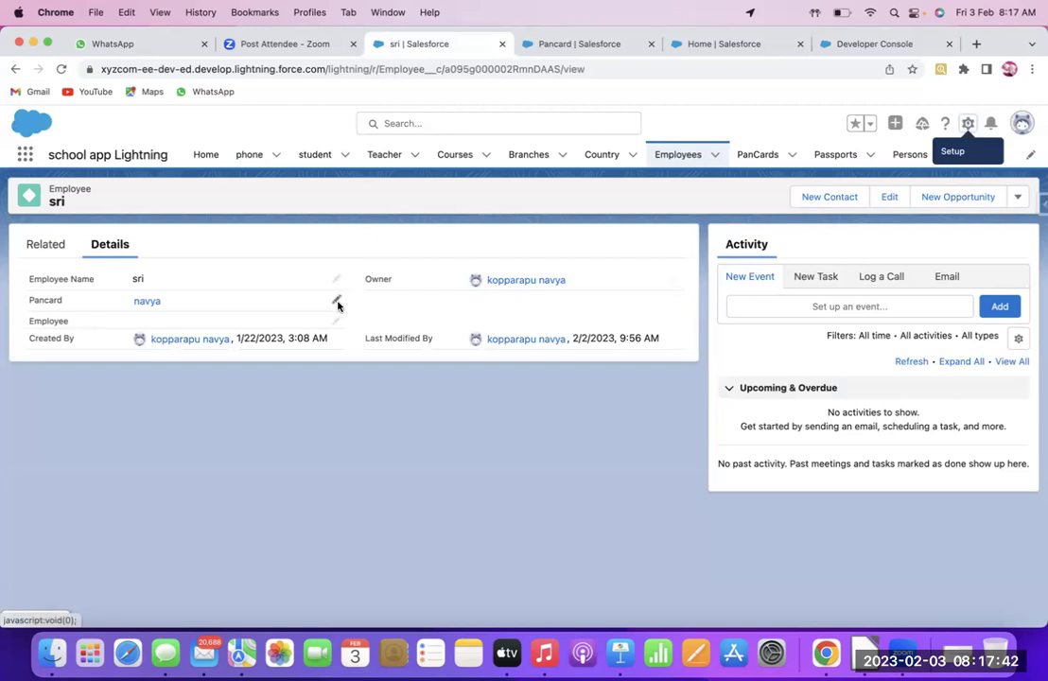
click(874, 43)
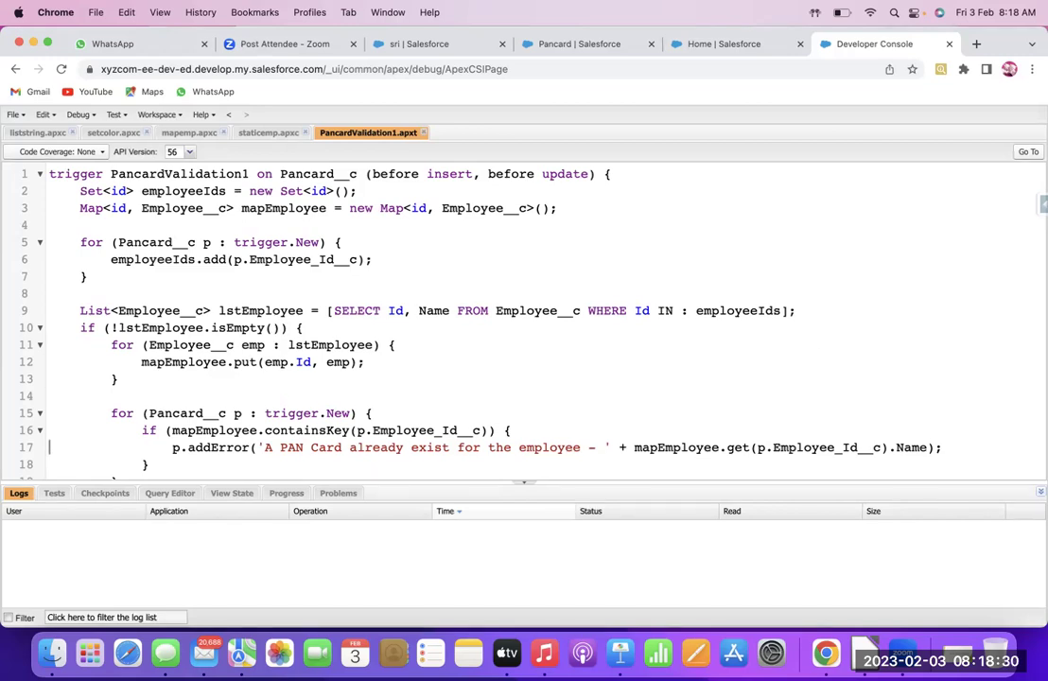
Add a closing brace on line 21 at the end of the PancardValidation1 trigger
scroll(47, 402, down, 1)
scroll(49, 471, down, 1)
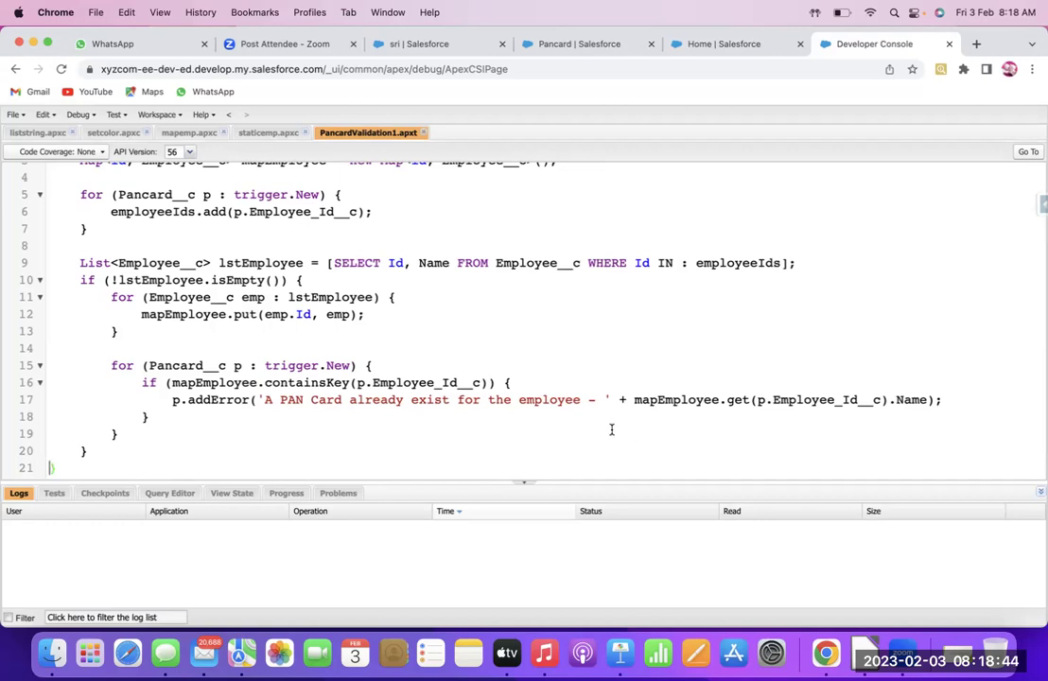
text(})
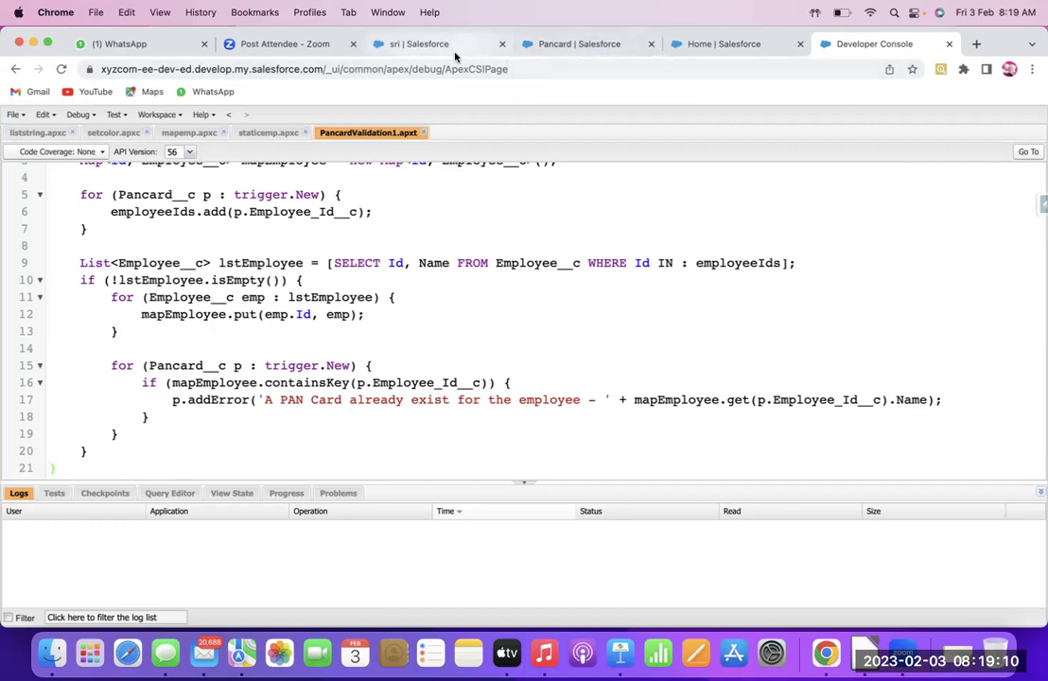
Advance Keynote past the Roll up summary slide to the OneToOneValidate Passport__c trigger slide
key(super+Tab)
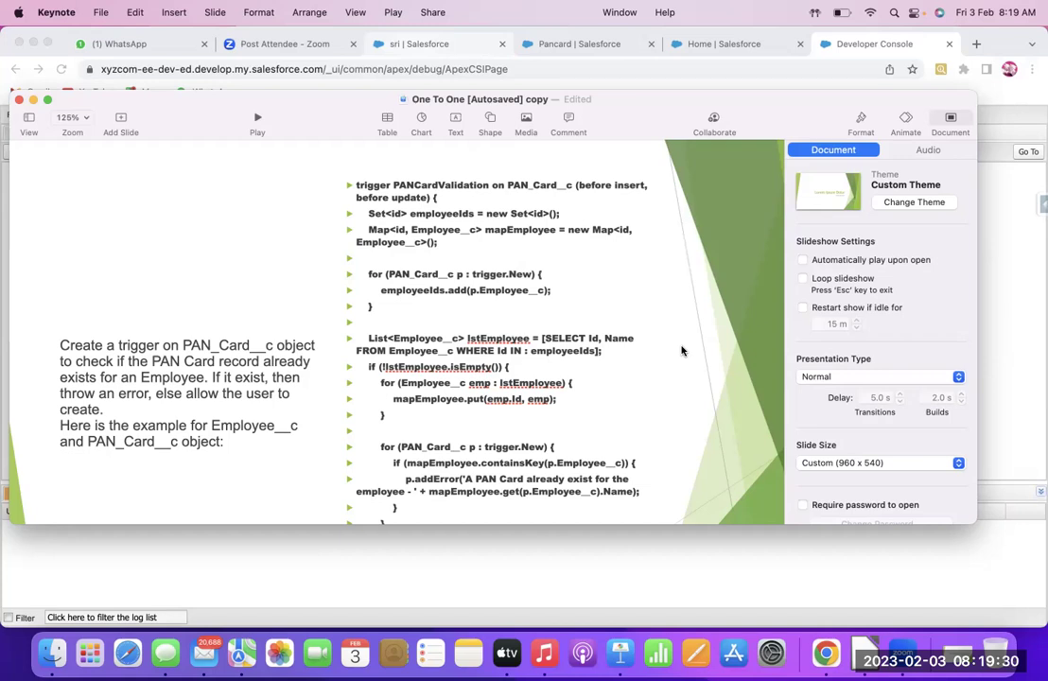
key(Down)
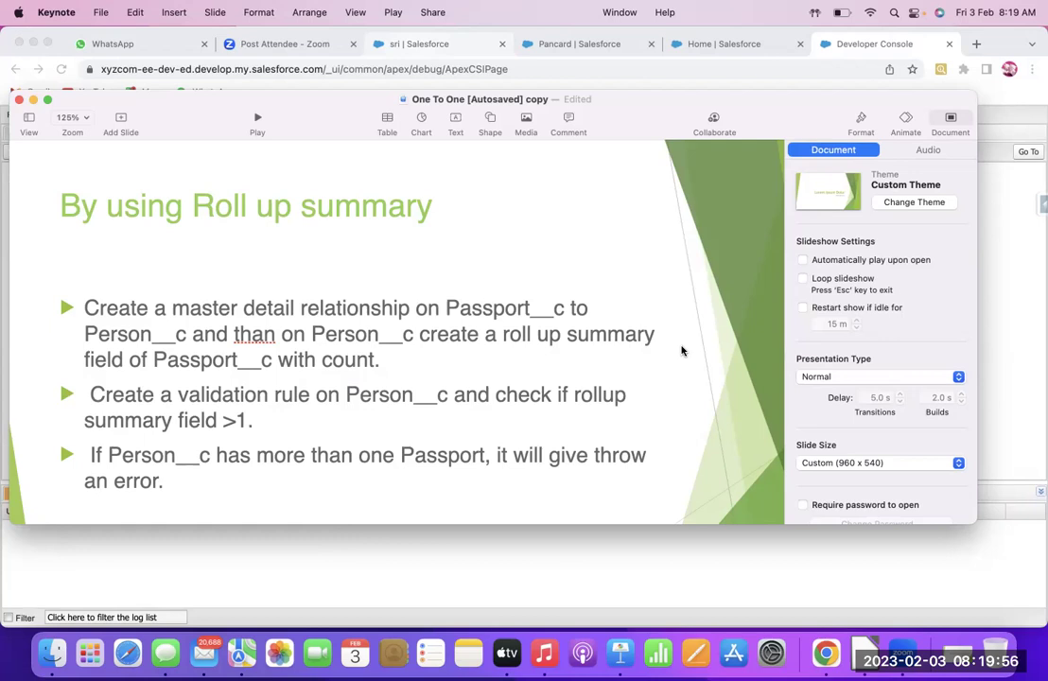
key(Down)
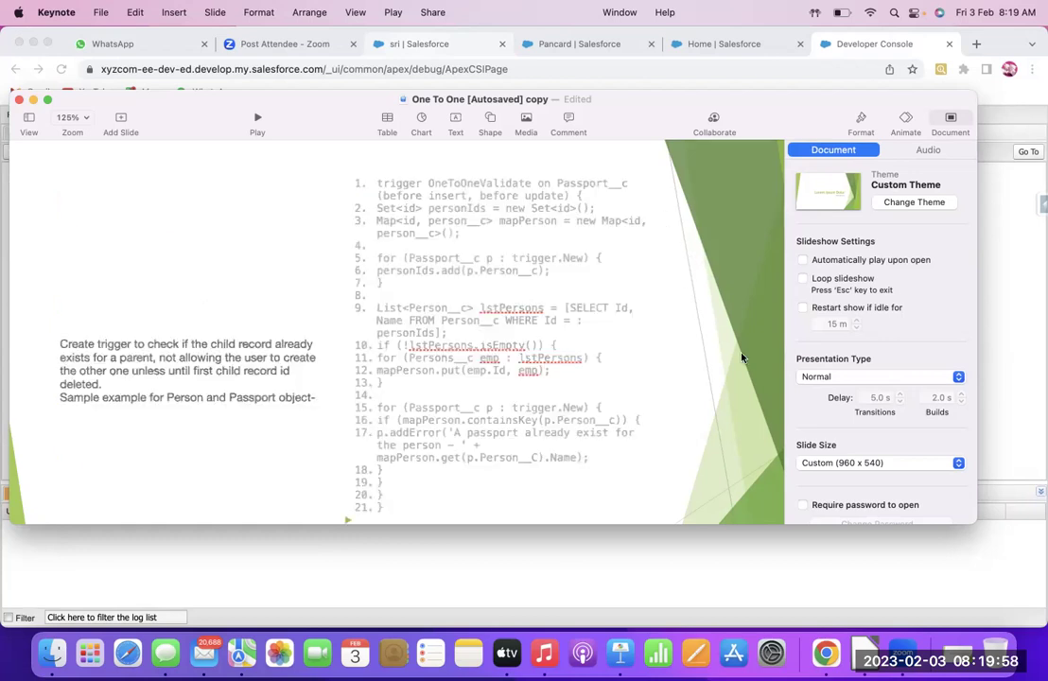
Open the naga passport, check its linked person mani, then go back to the Passports list
click(728, 42)
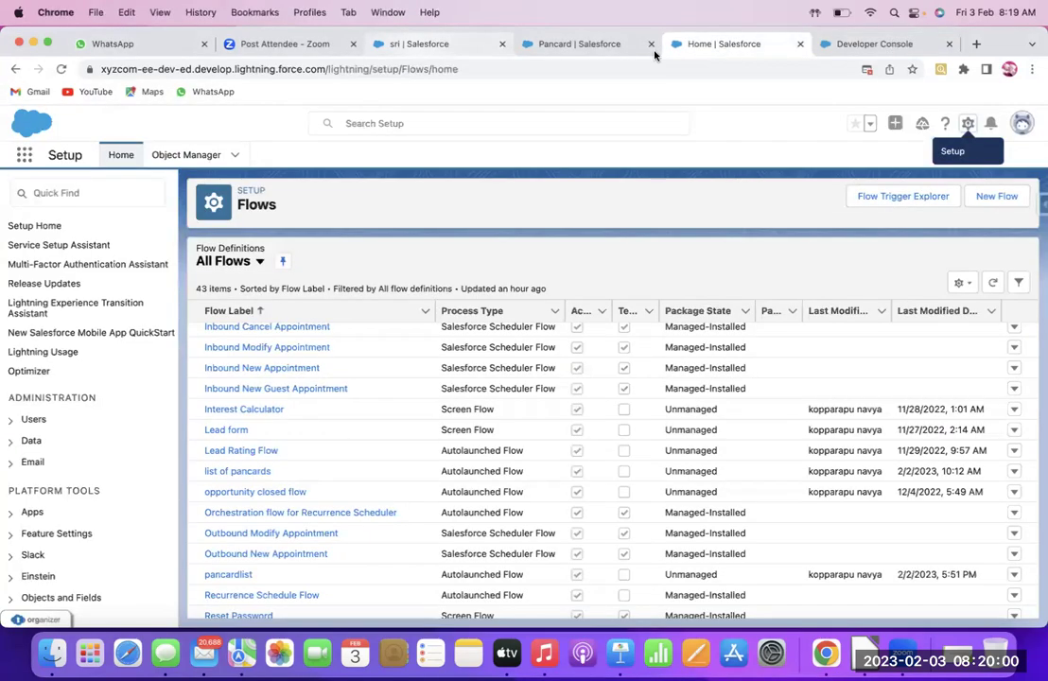
click(467, 42)
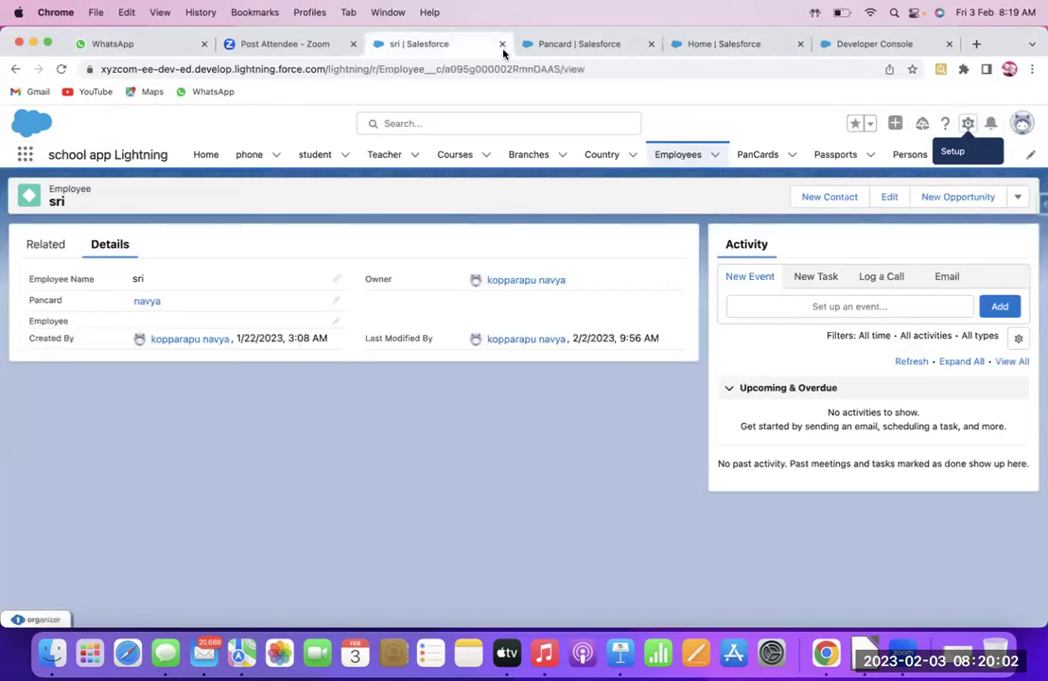
click(836, 155)
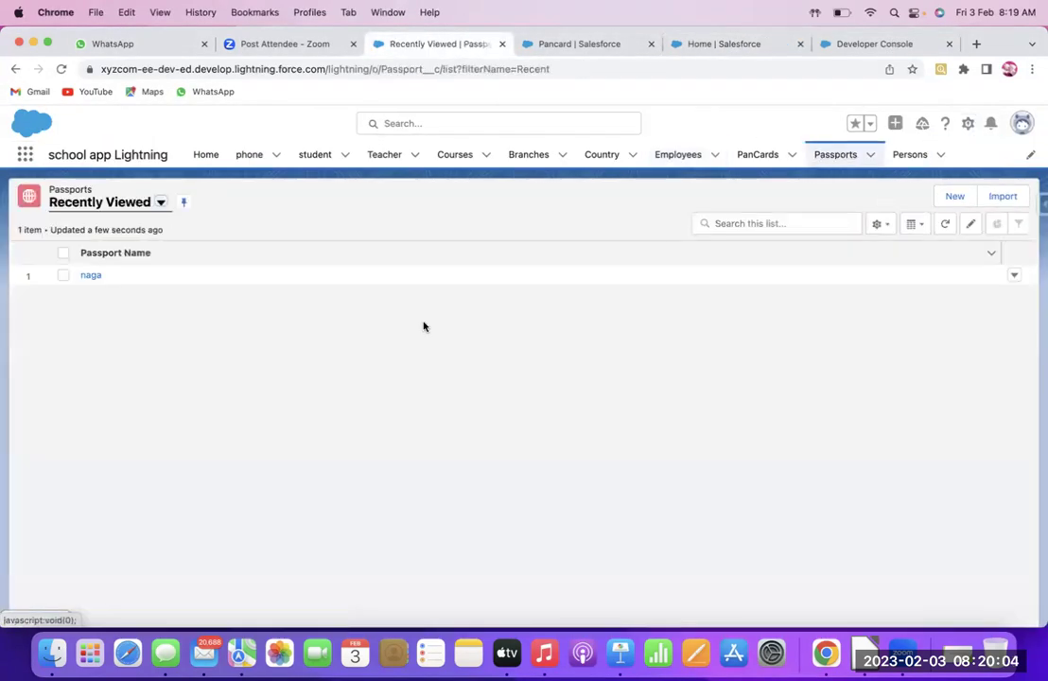
click(91, 275)
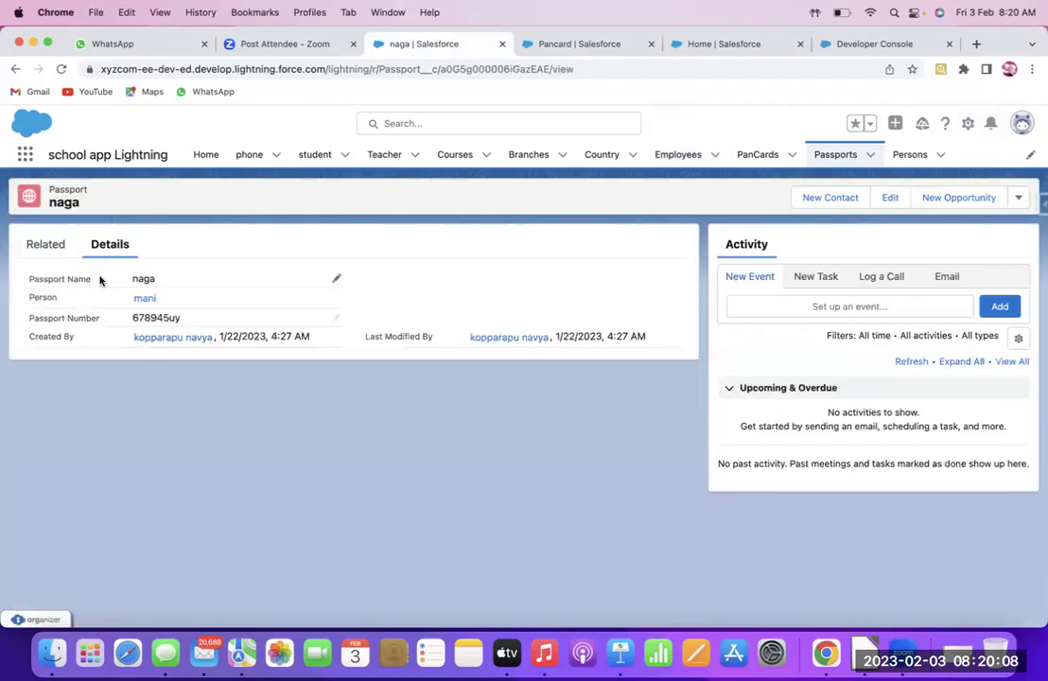
click(908, 155)
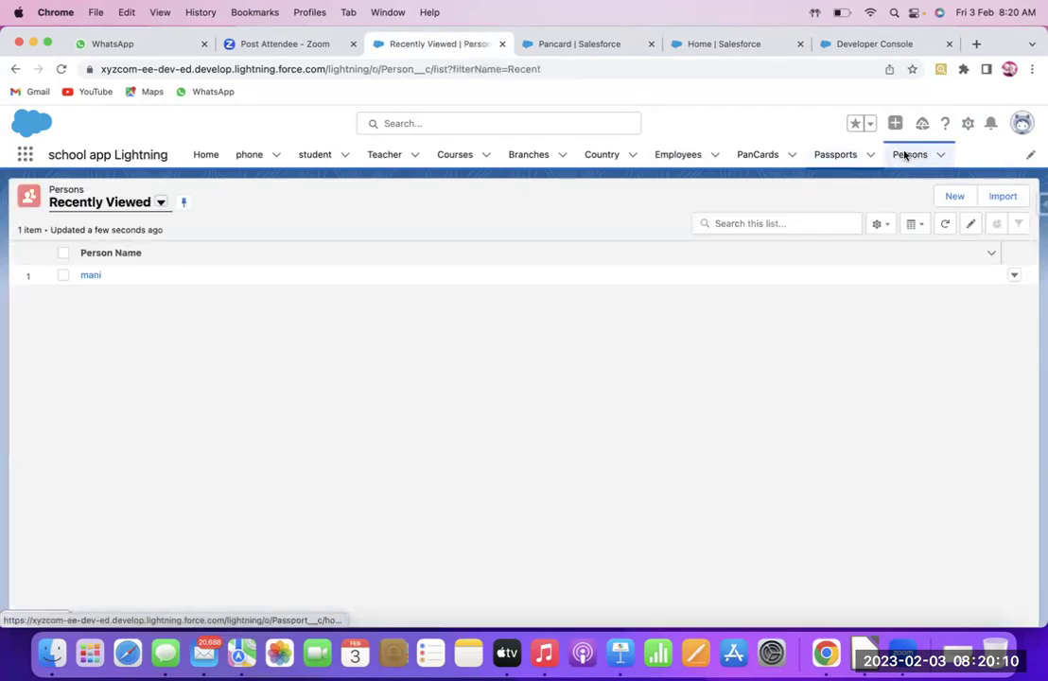
click(91, 275)
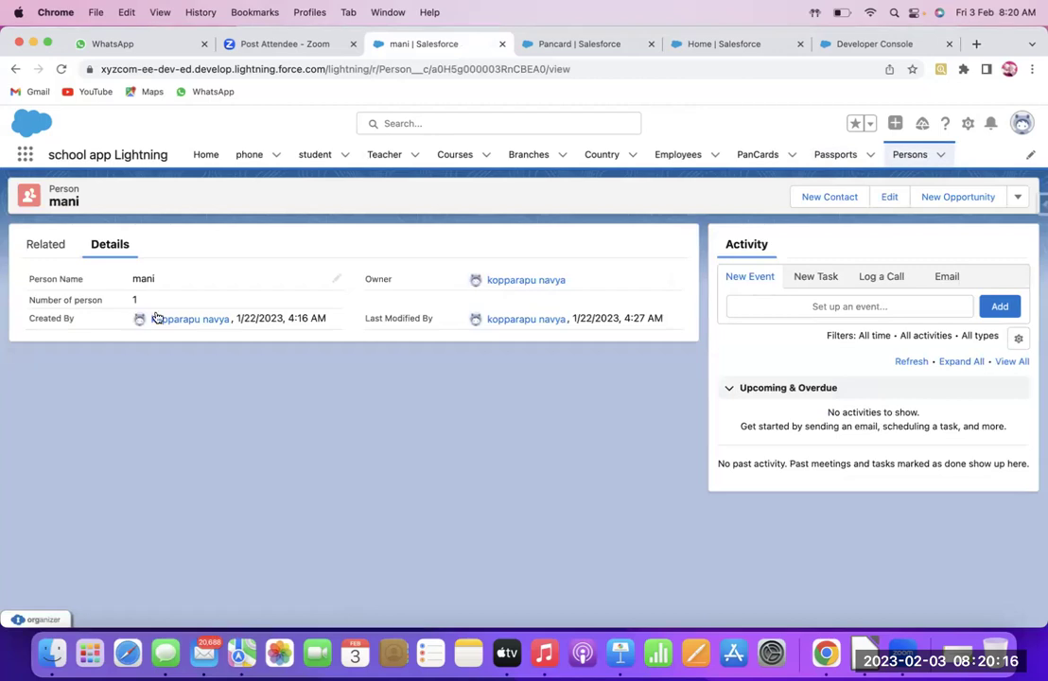
click(836, 155)
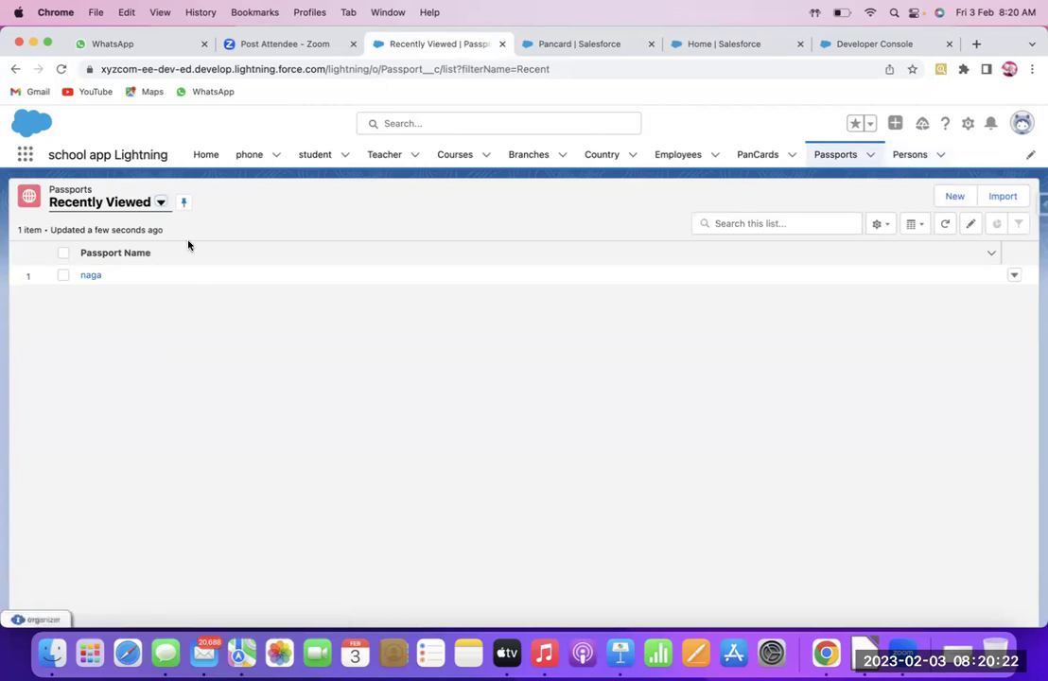
Inline-edit and re-save the naga passport, getting the duplicate-passport snag error, then view Persons
click(90, 275)
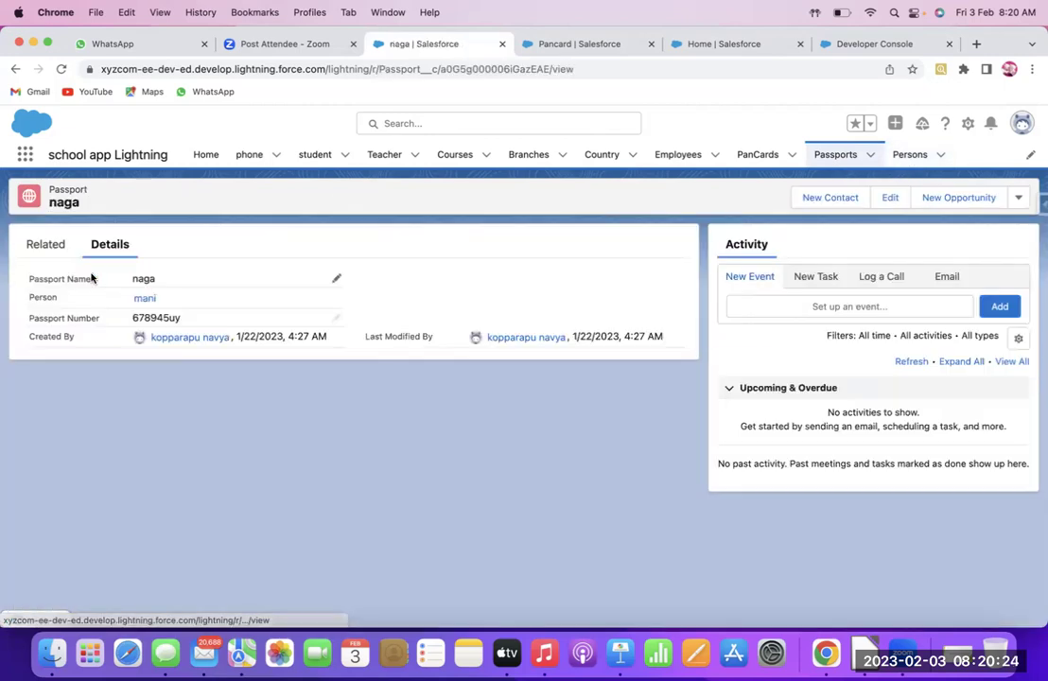
click(335, 278)
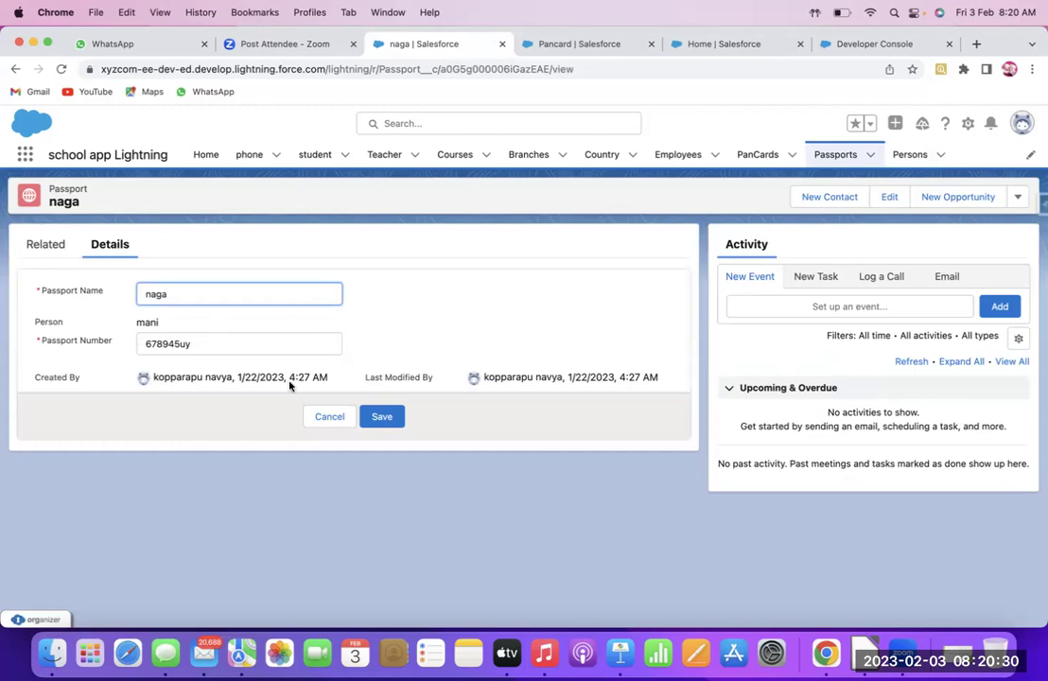
click(387, 419)
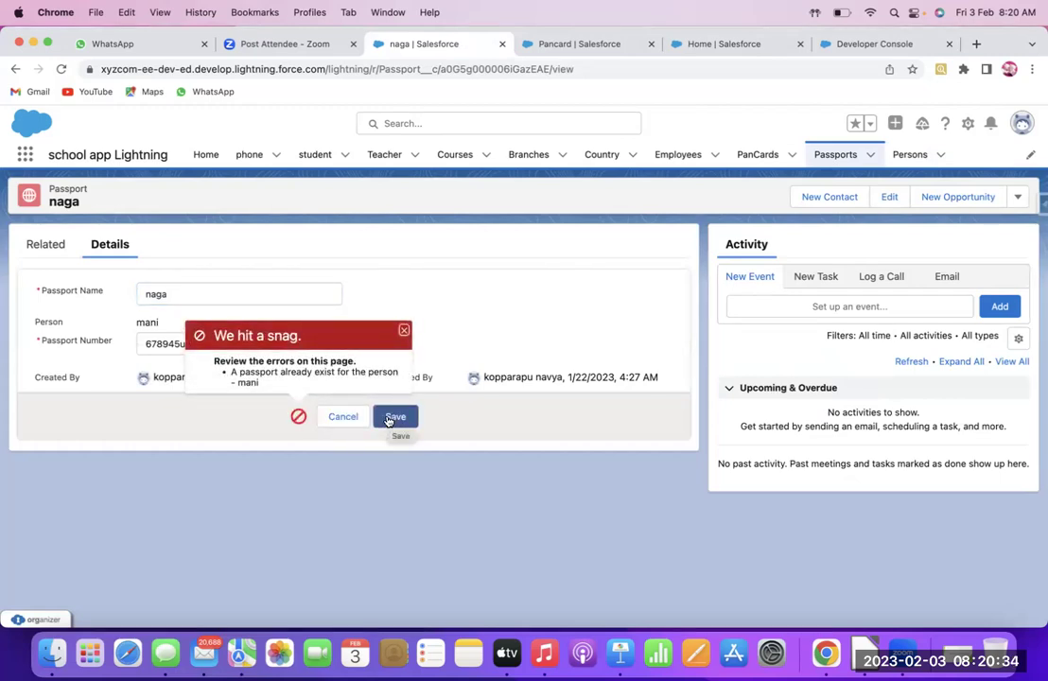
click(910, 154)
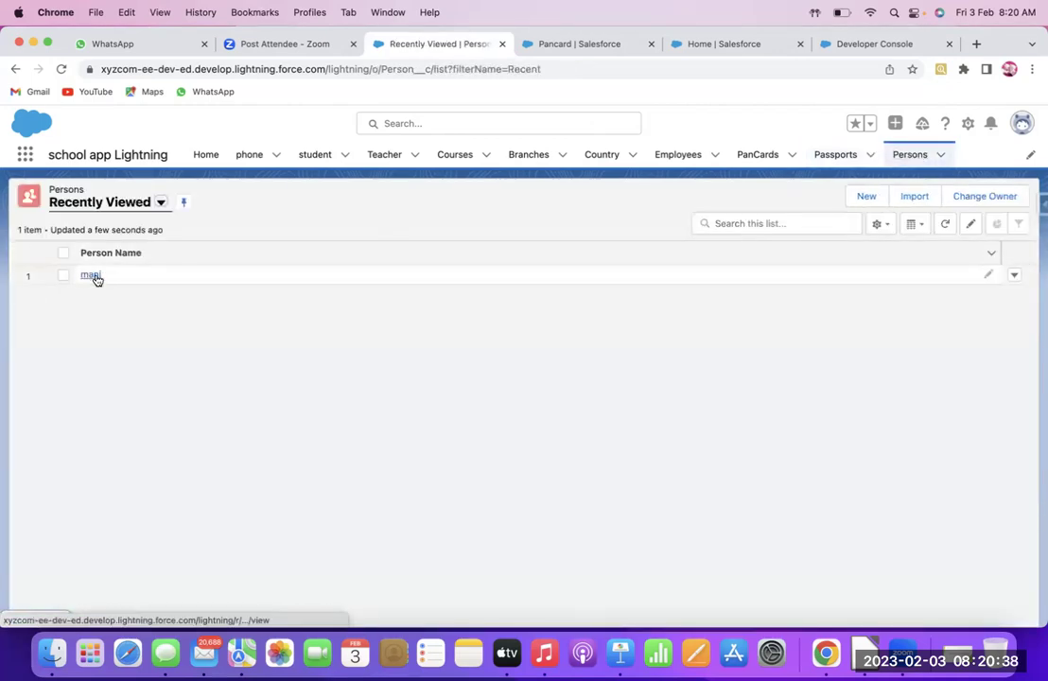
Open mani's Person record and view its related list, which holds one passport, naga
click(867, 201)
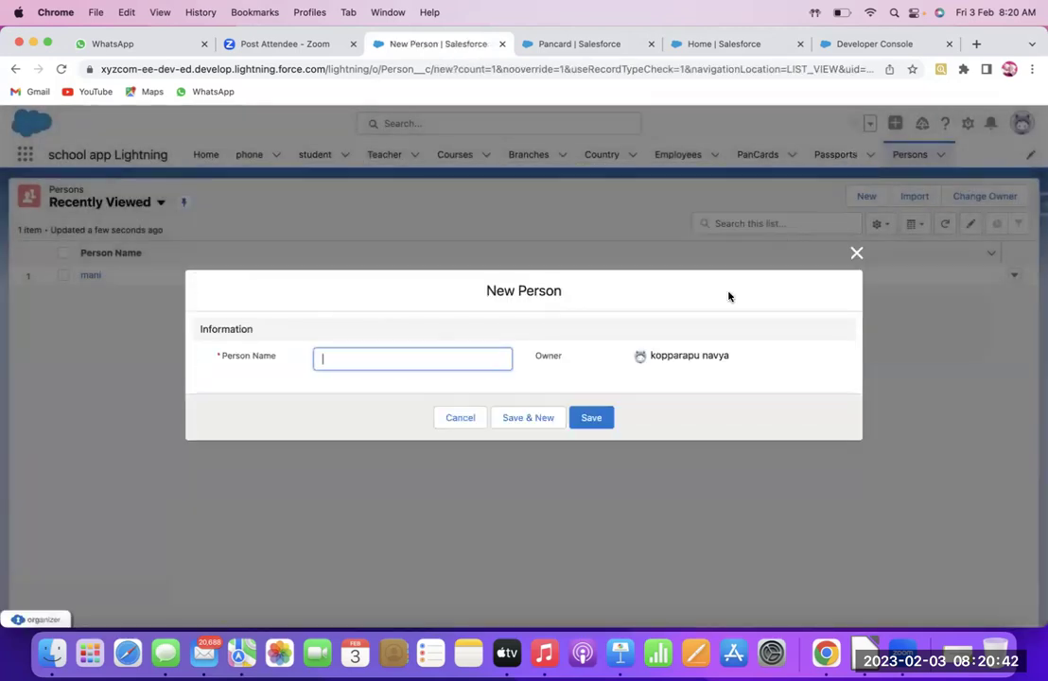
click(855, 253)
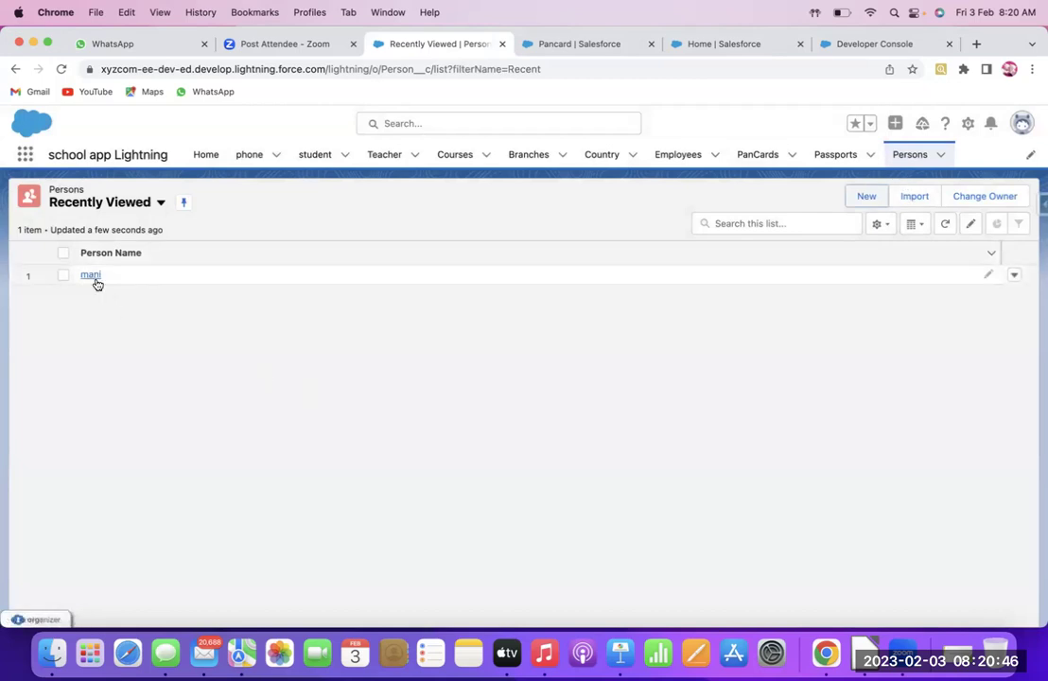
click(95, 282)
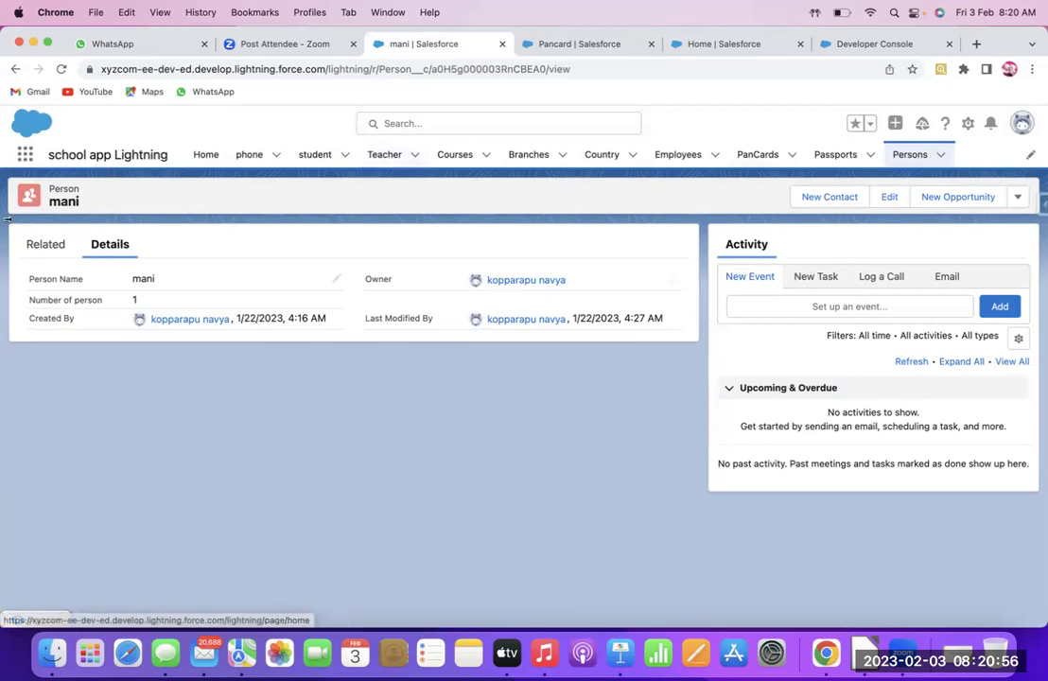
click(36, 248)
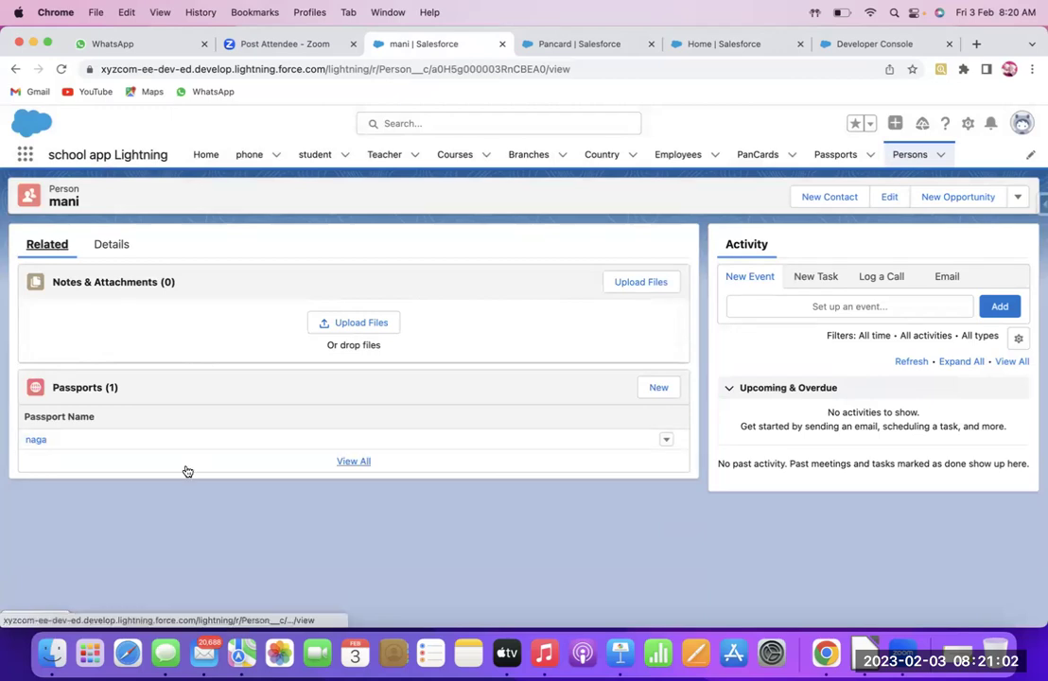
Try adding a second passport 'ravi' (number 456789re3367) for mani; it's refused with a snag error
click(662, 388)
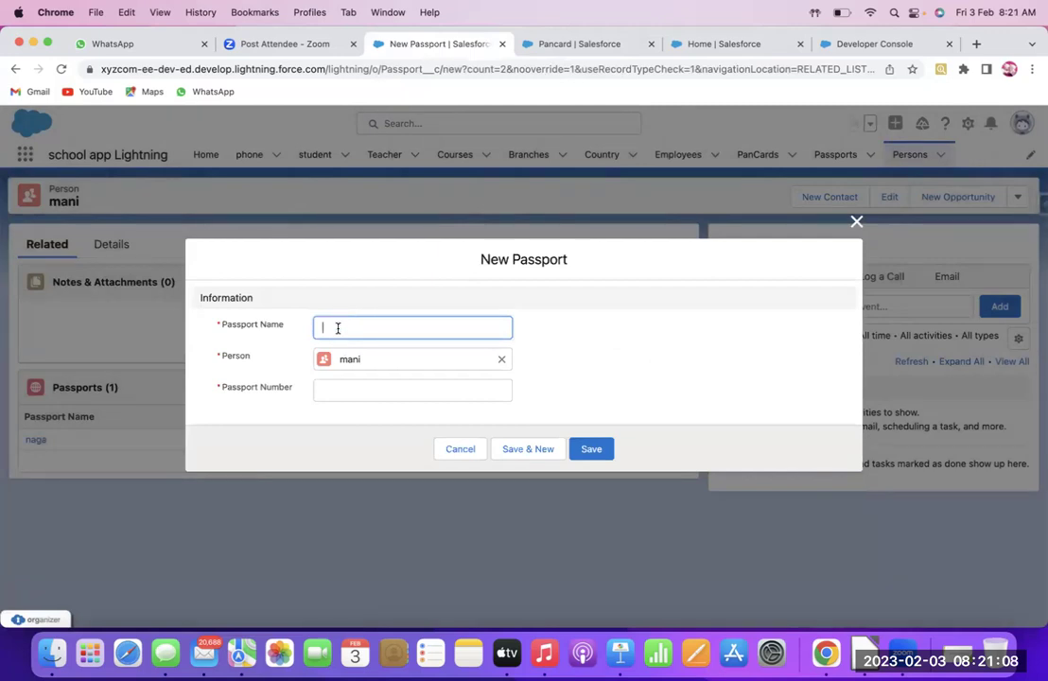
text(ravi)
click(348, 392)
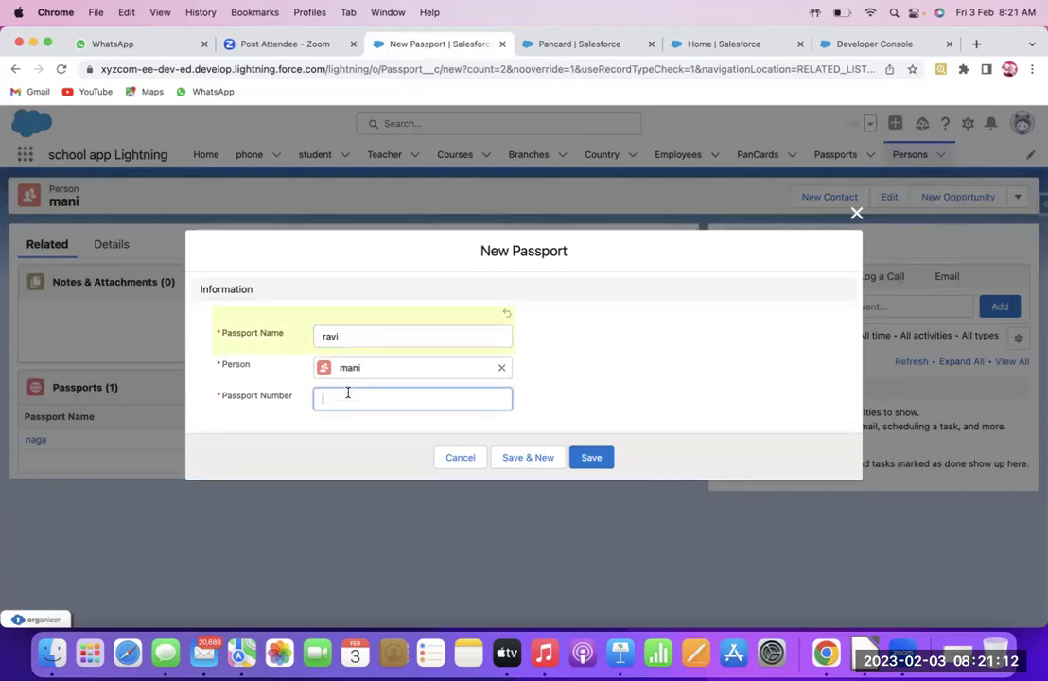
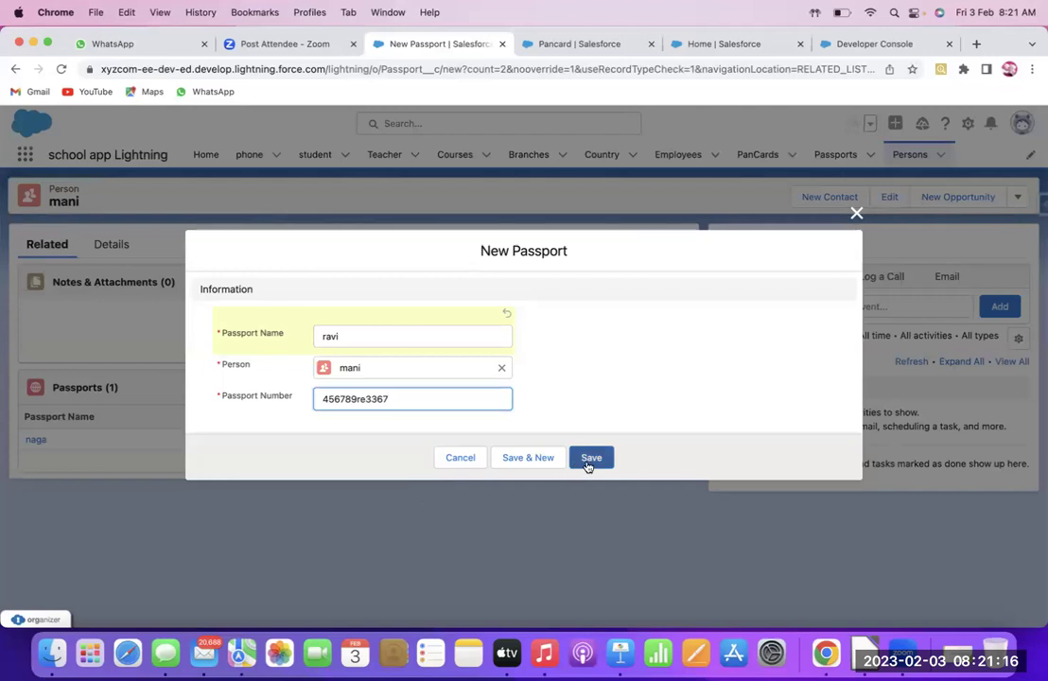
click(587, 463)
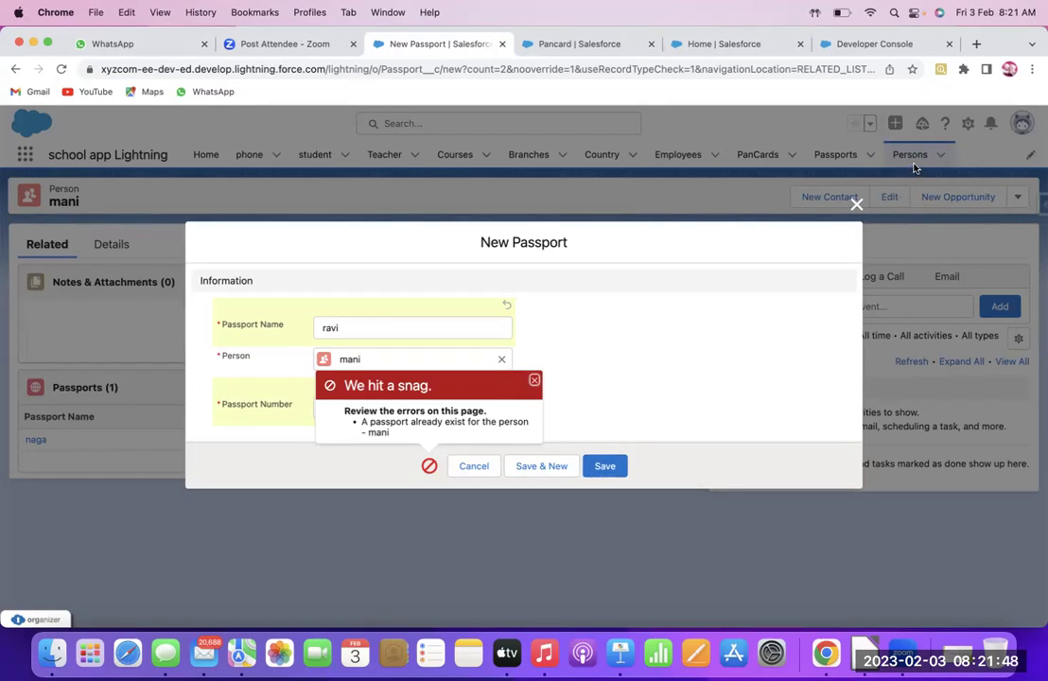
click(618, 48)
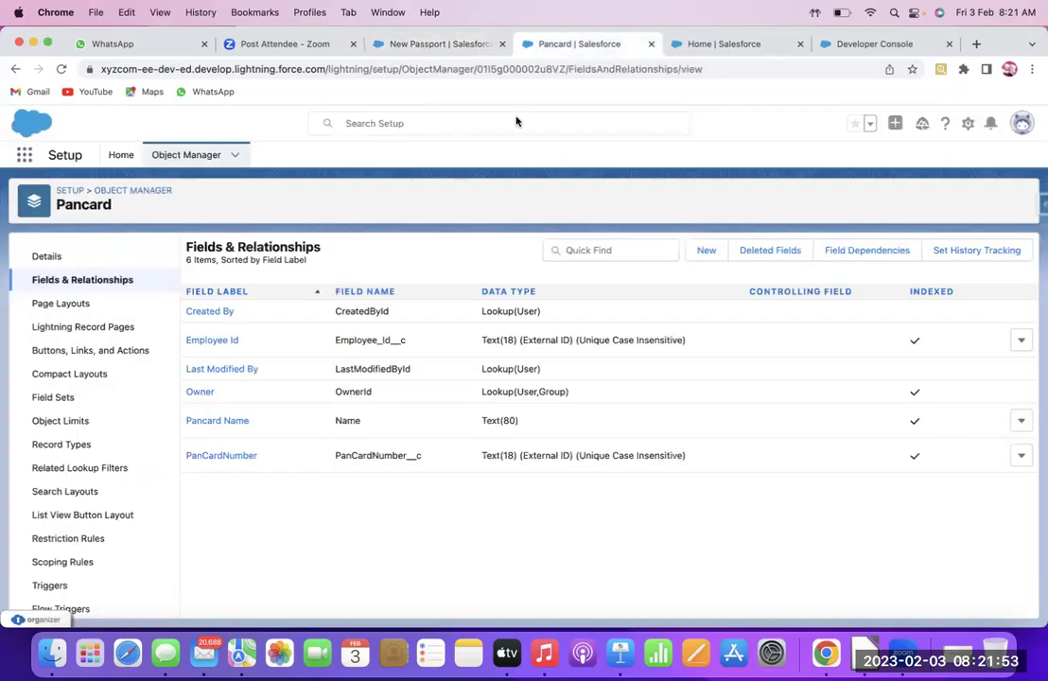
Find the Person object in Object Manager via Quick Find and open its details page
click(138, 191)
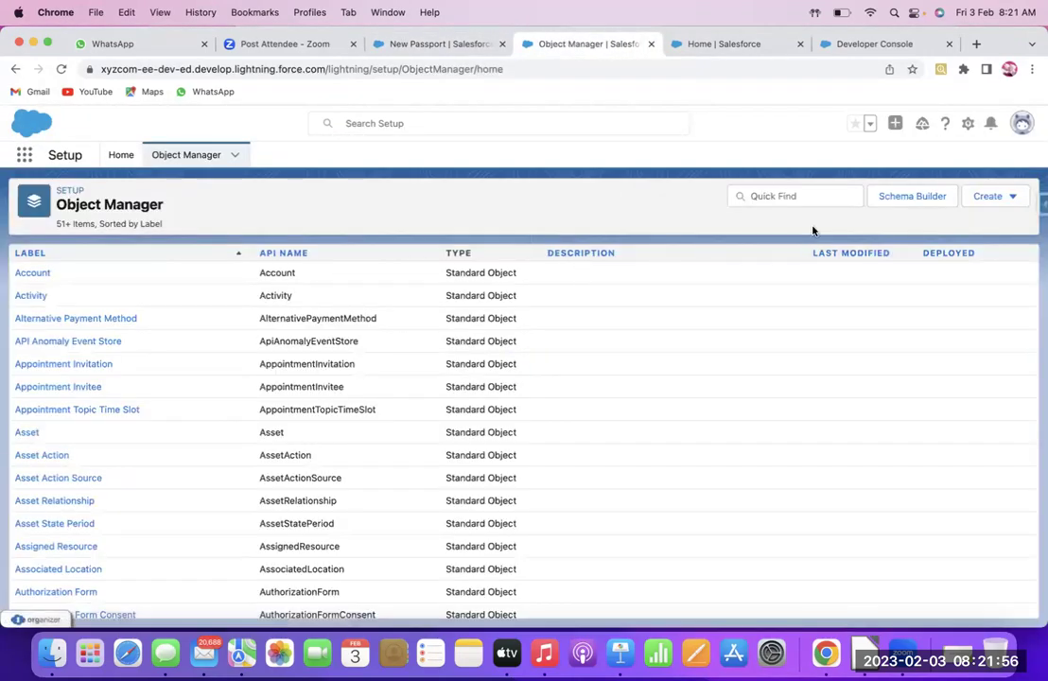
click(781, 197)
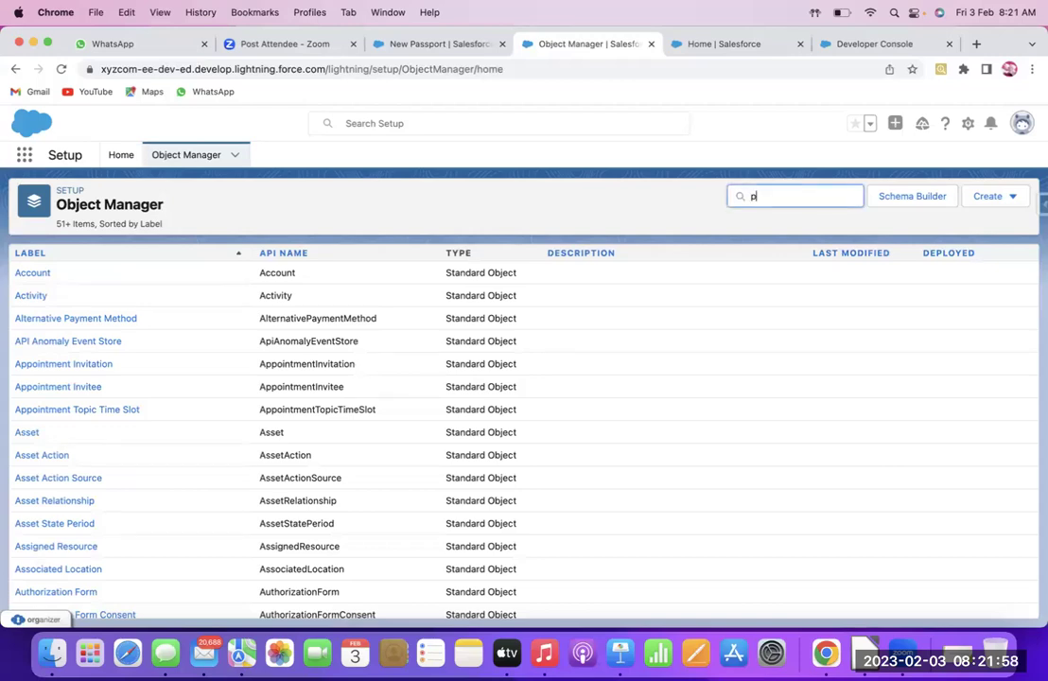
text(rso)
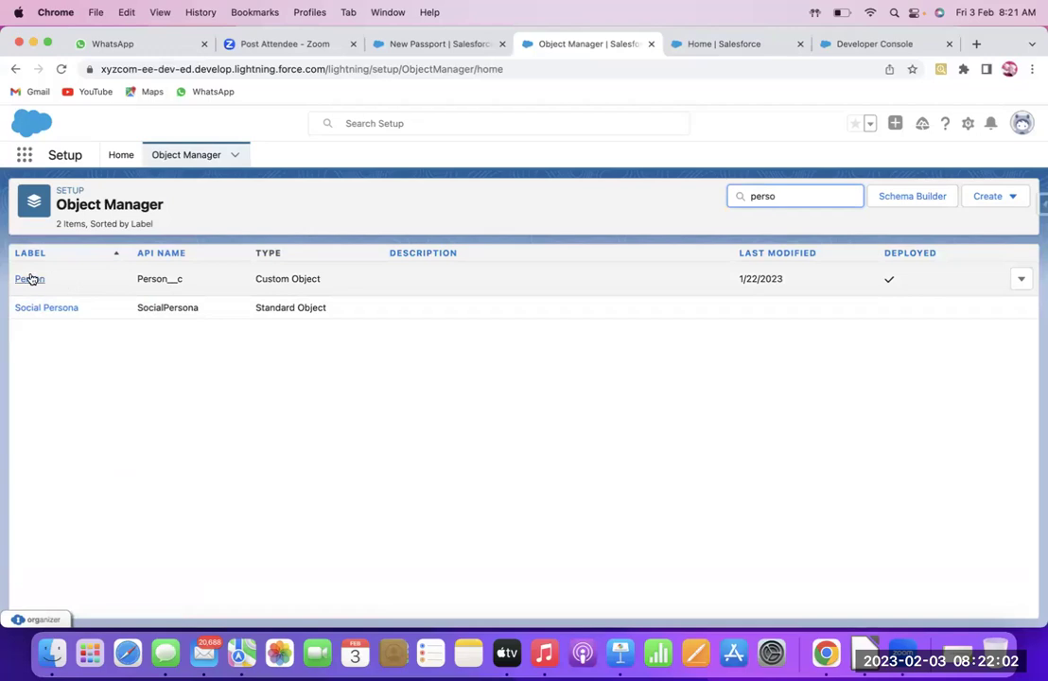
click(30, 277)
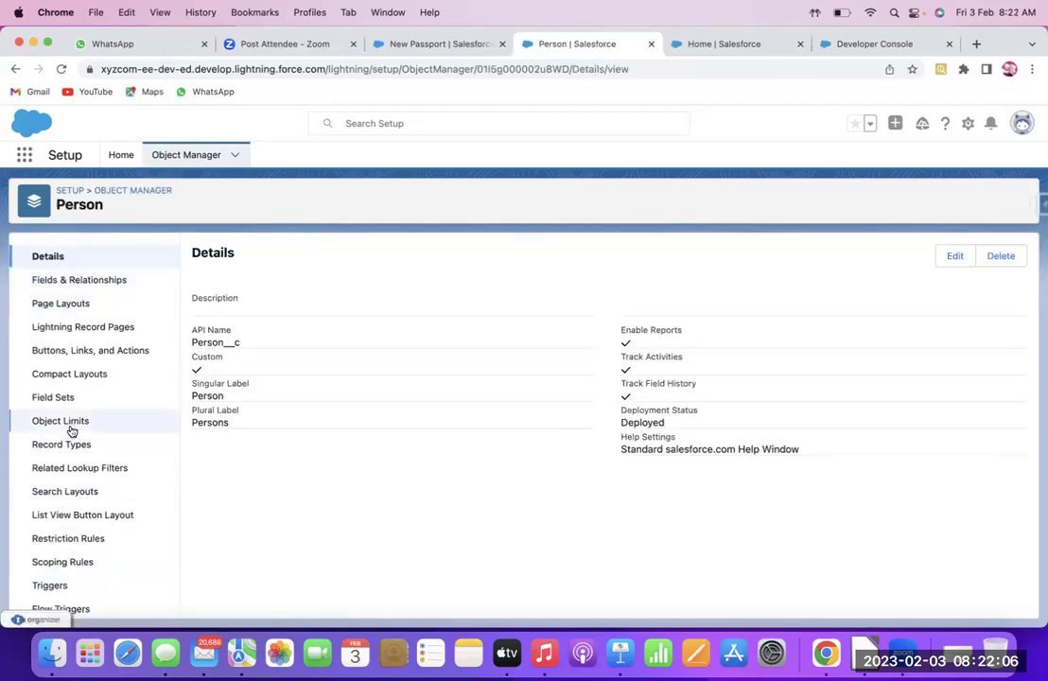
click(162, 546)
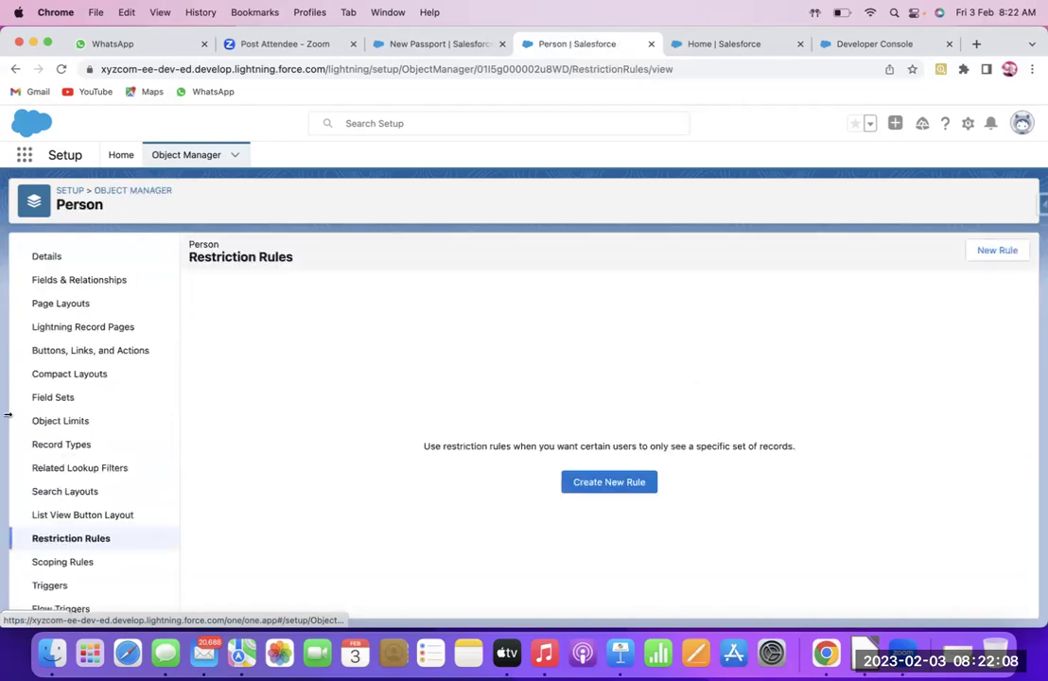
click(14, 69)
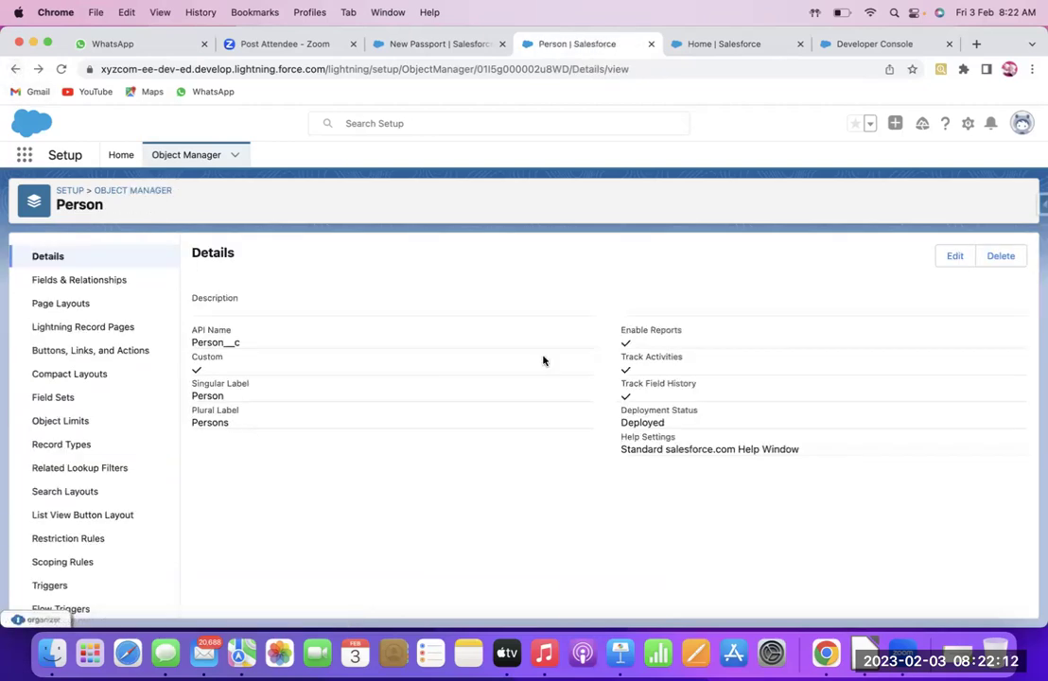